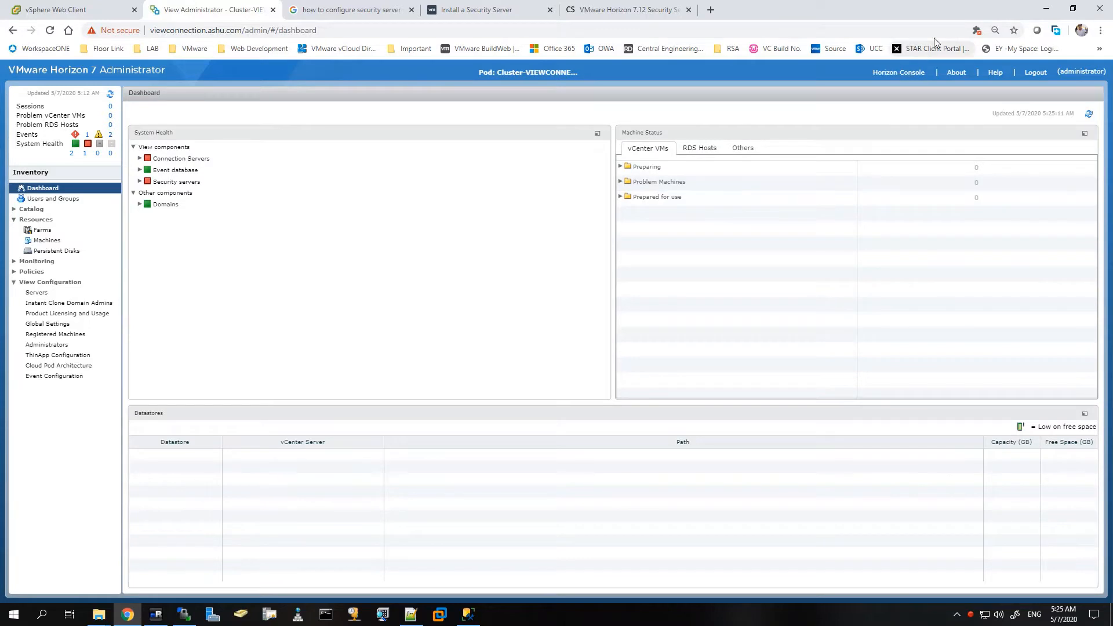
# Step: Minimize the Horizon Administrator browser window to reveal the Composer Server remote session
pyautogui.click(1046, 9)
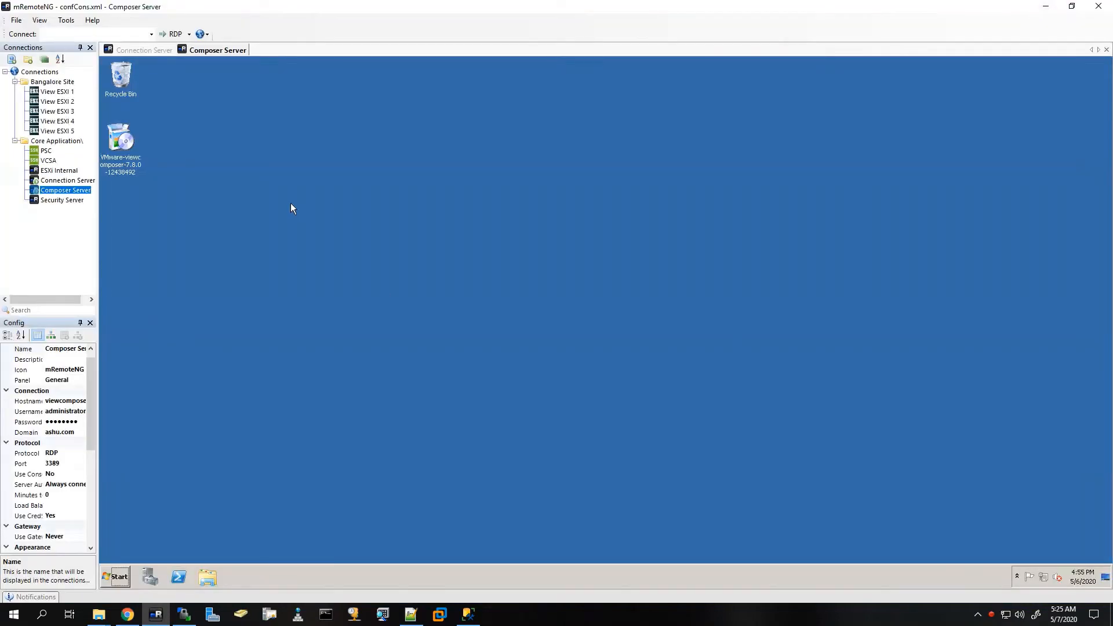
# Step: Search the server's Start menu for odbc and launch the ODBC tool, then close it
pyautogui.click(116, 577)
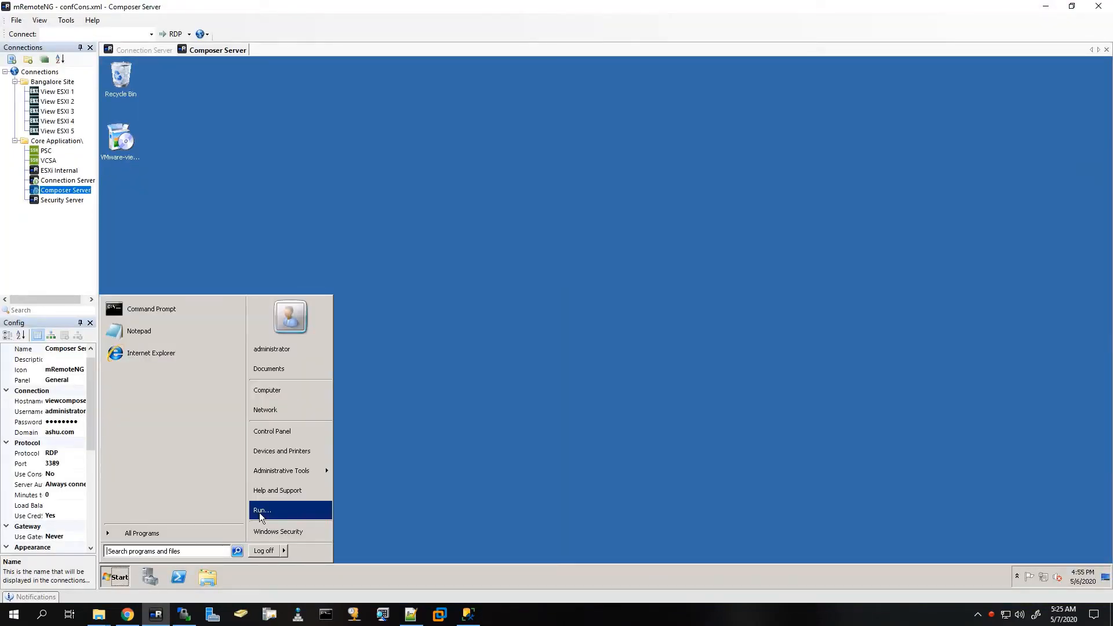
pyautogui.click(147, 552)
pyautogui.write('odbc')
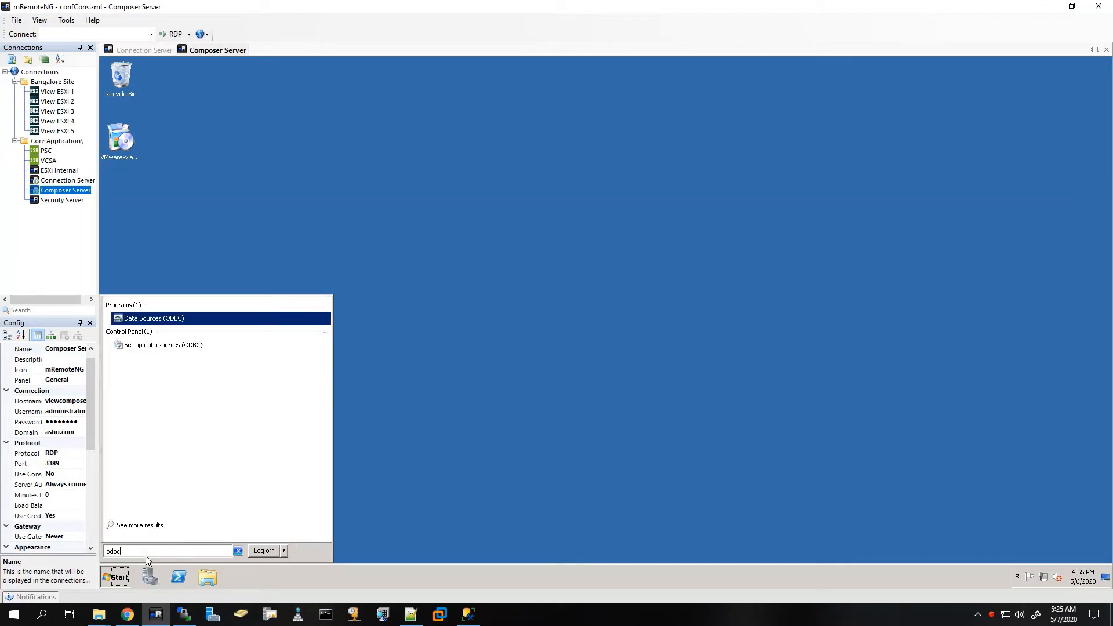
pyautogui.press('Return')
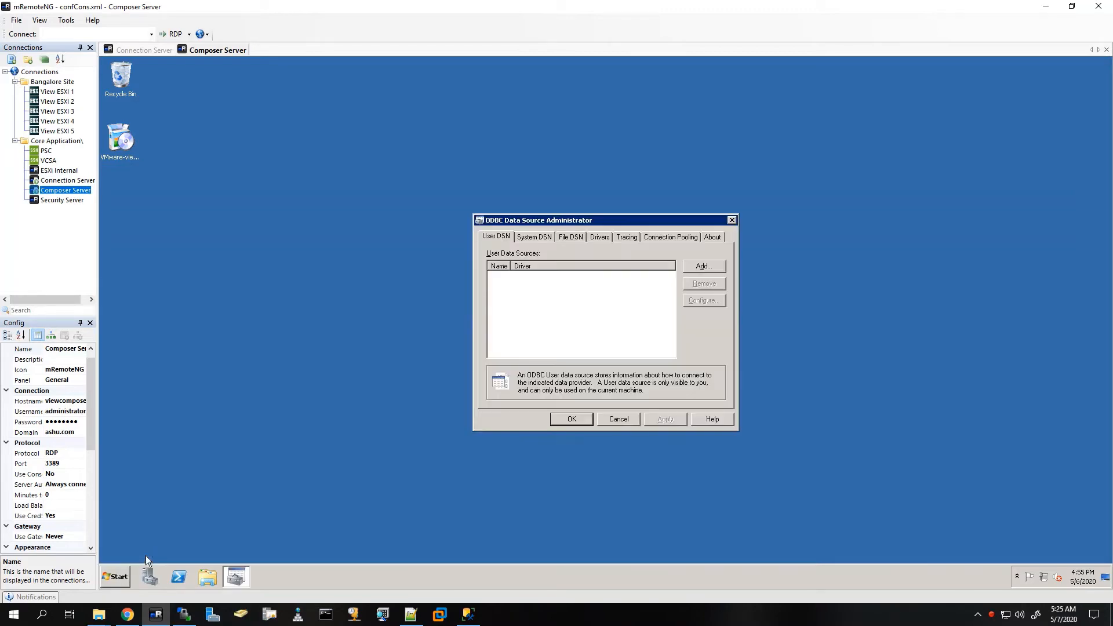
pyautogui.click(571, 419)
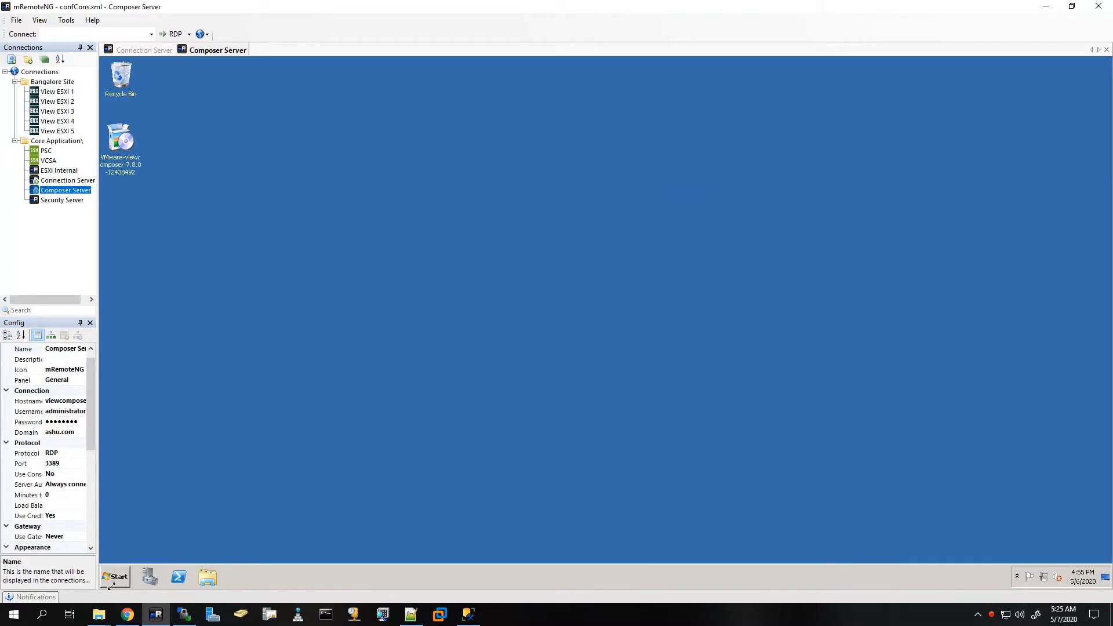
# Step: Reopen Data Sources (ODBC) on its System DSN tab, then minimize mRemoteNG
pyautogui.click(121, 585)
pyautogui.write('odbc')
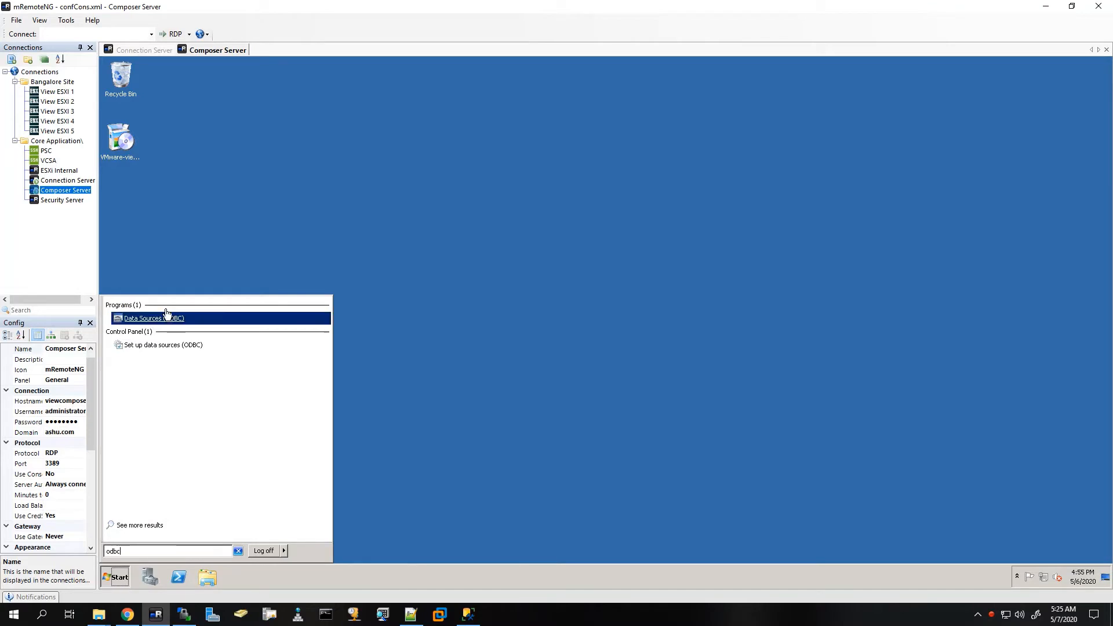
pyautogui.click(145, 320)
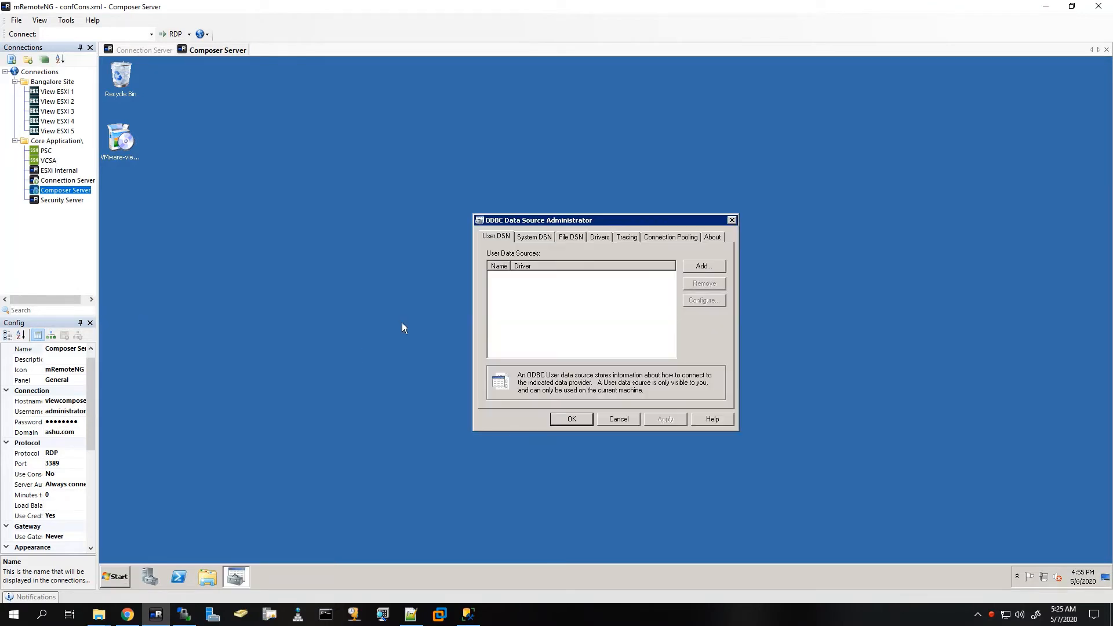
pyautogui.click(516, 238)
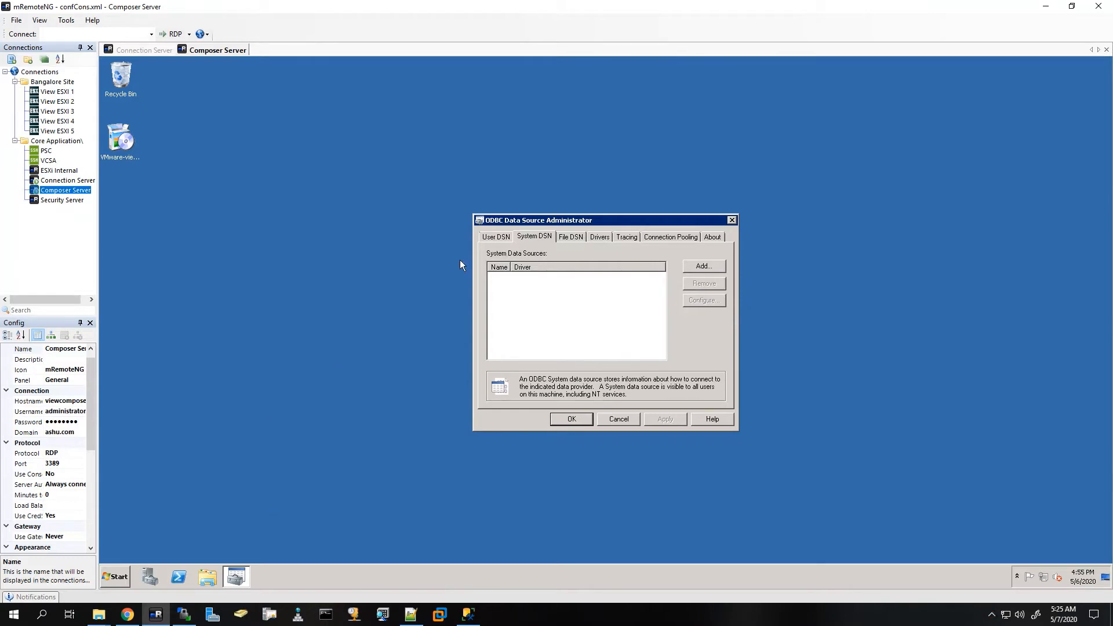
pyautogui.click(1045, 7)
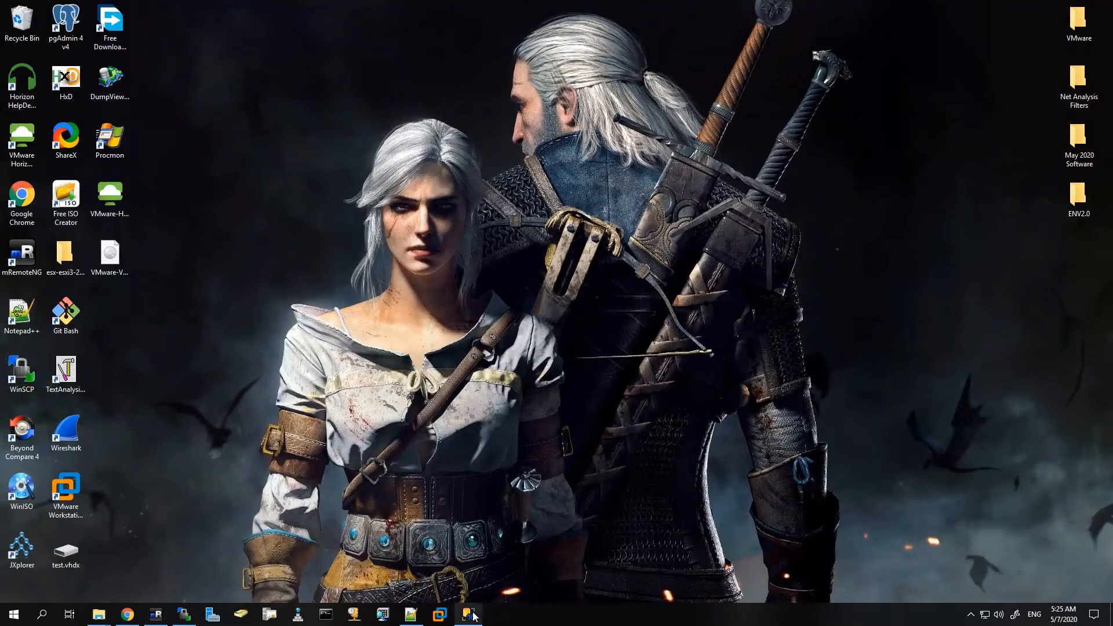
# Step: Create the viewcomposer SQL Server authentication login with a confirmed password and expiration not enforced
pyautogui.click(469, 614)
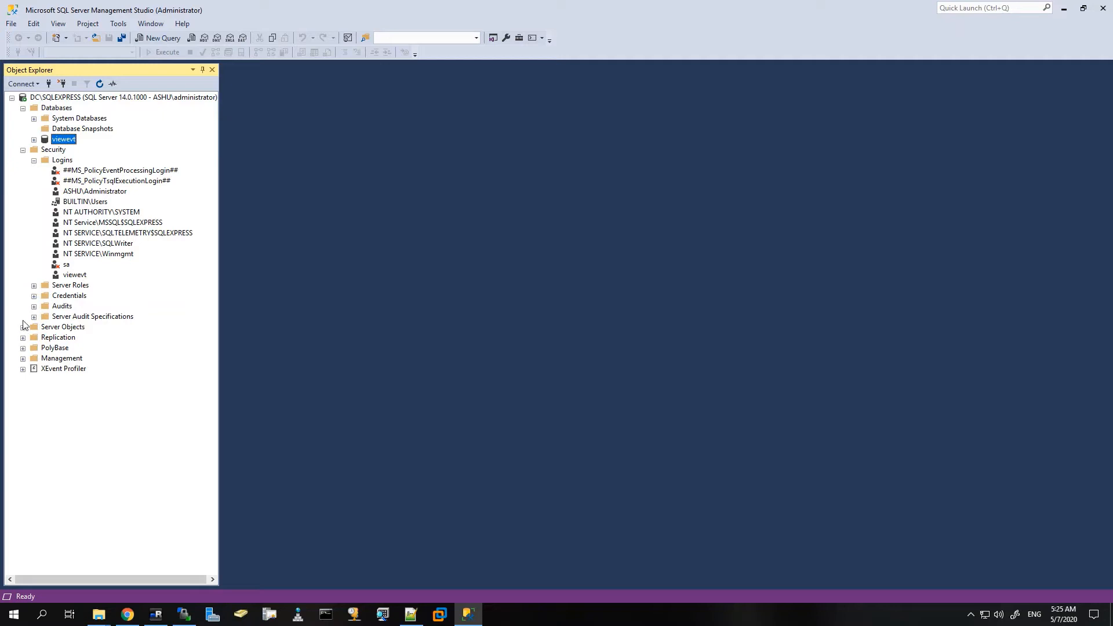
pyautogui.rightClick(60, 161)
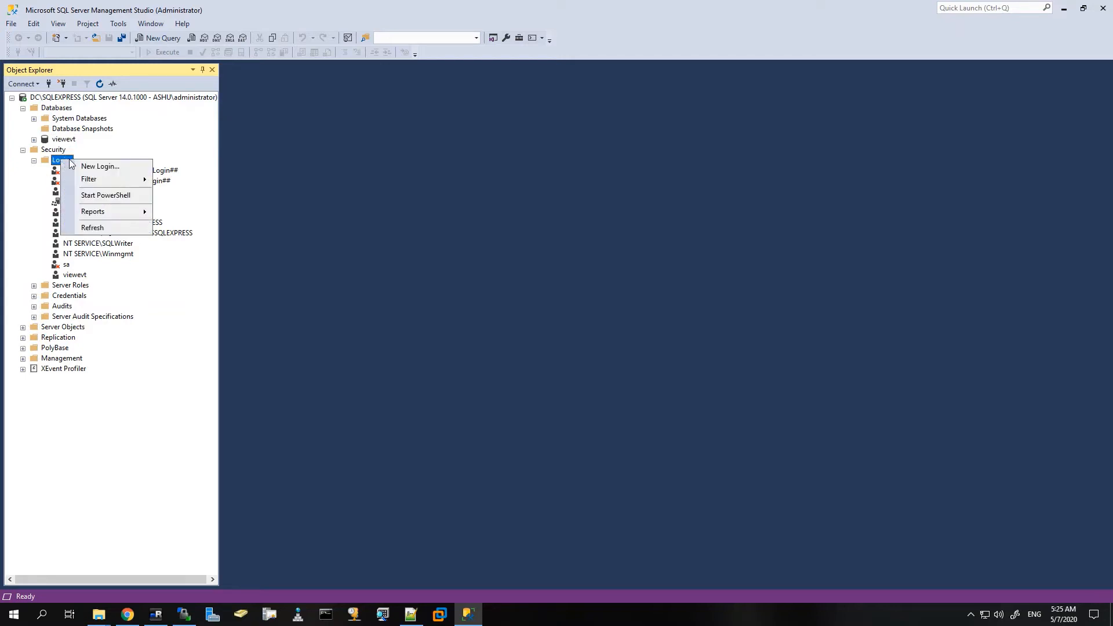
pyautogui.click(87, 166)
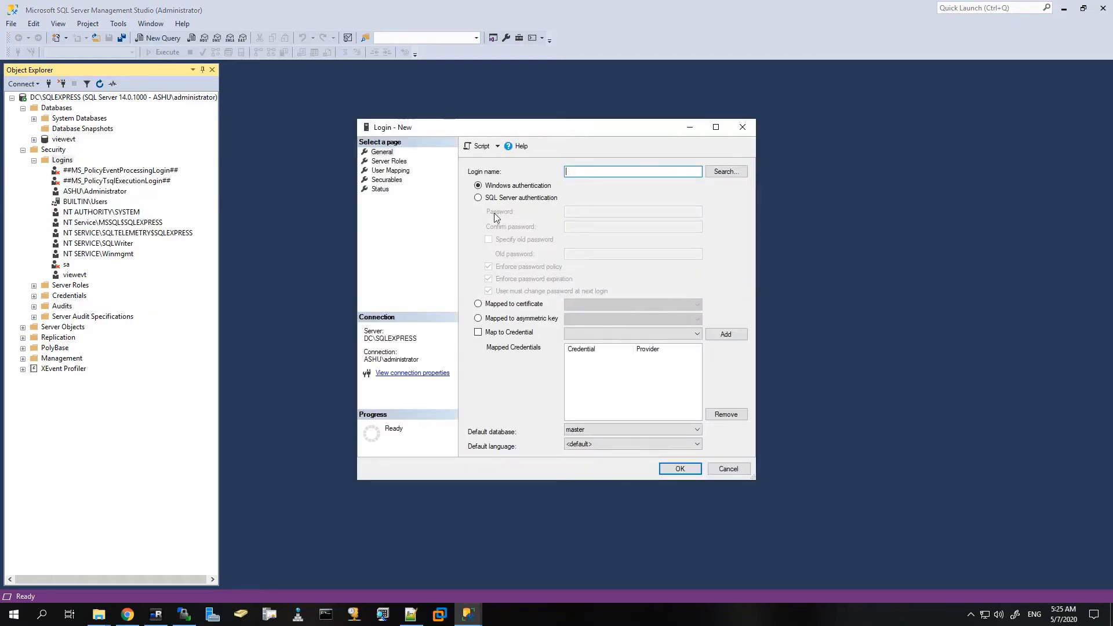
pyautogui.write('vie')
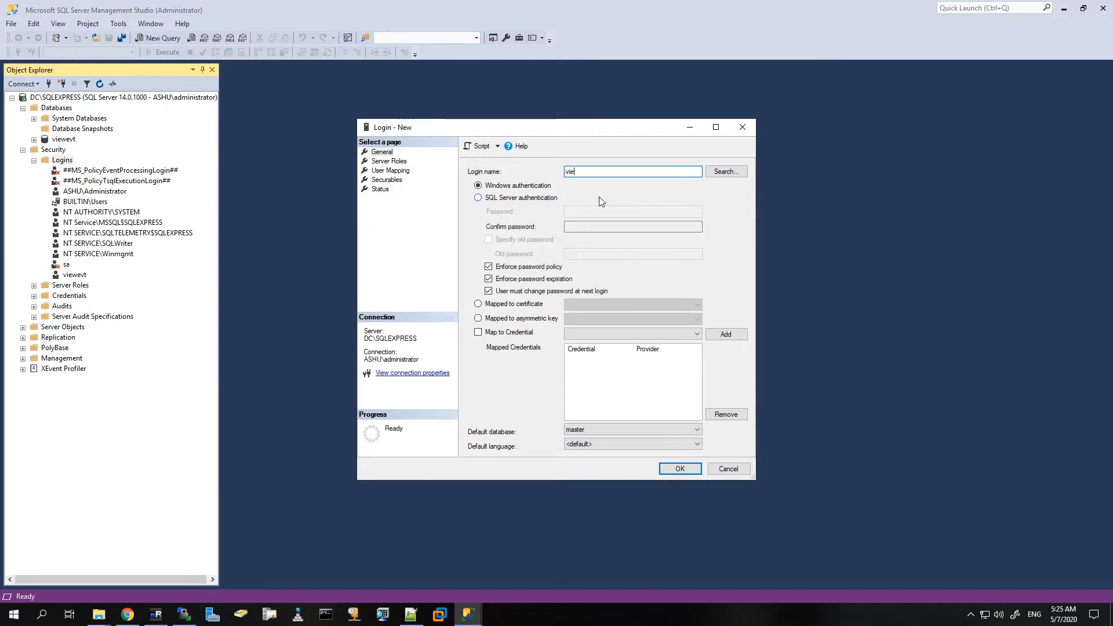
pyautogui.write('wcomposer')
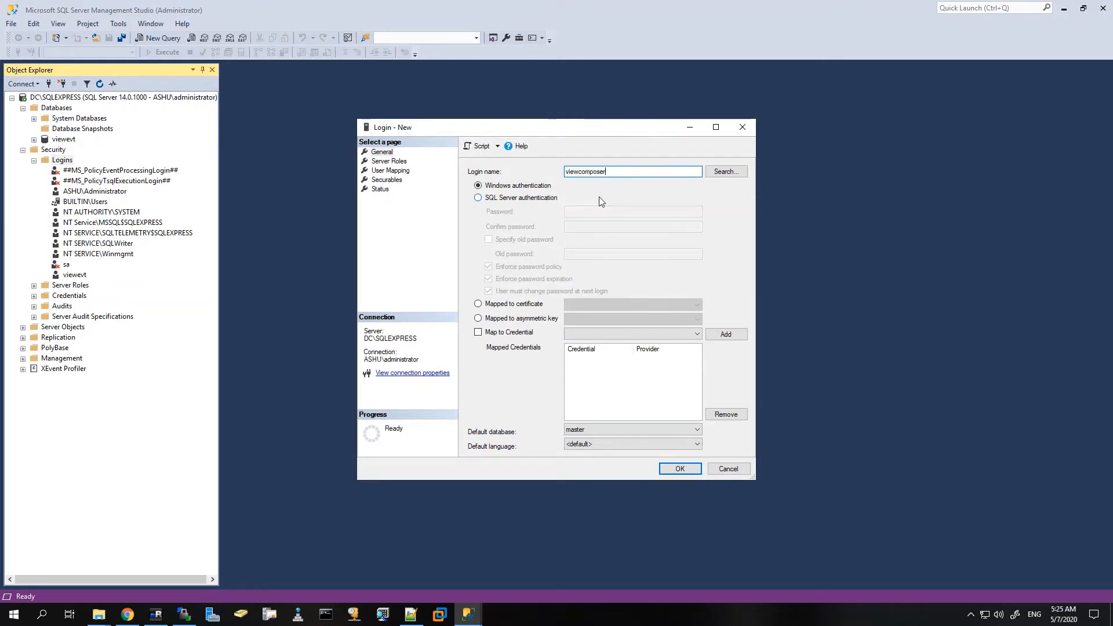
pyautogui.click(507, 199)
pyautogui.click(587, 212)
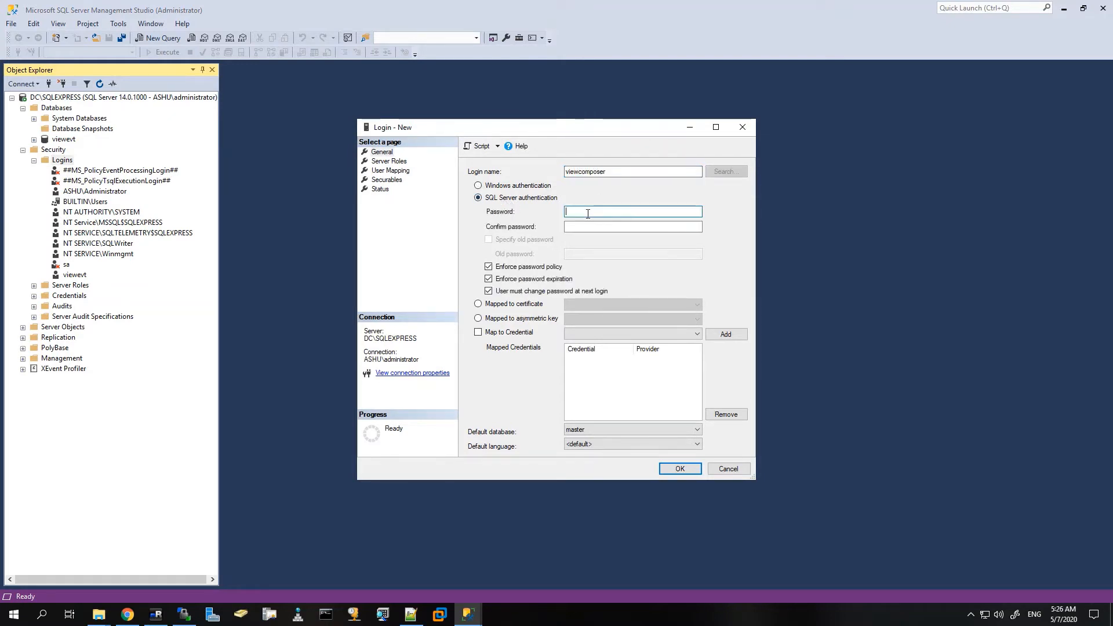
pyautogui.write('P@ssw0rd')
pyautogui.press('Tab')
pyautogui.write('P')
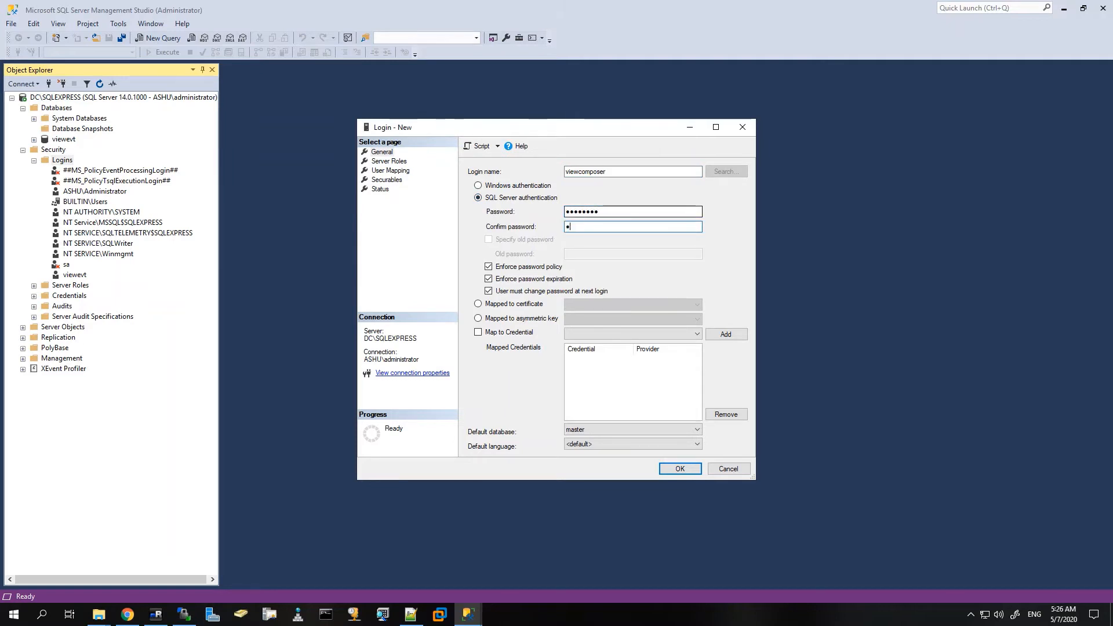
pyautogui.write('@ssw0rd')
pyautogui.click(518, 279)
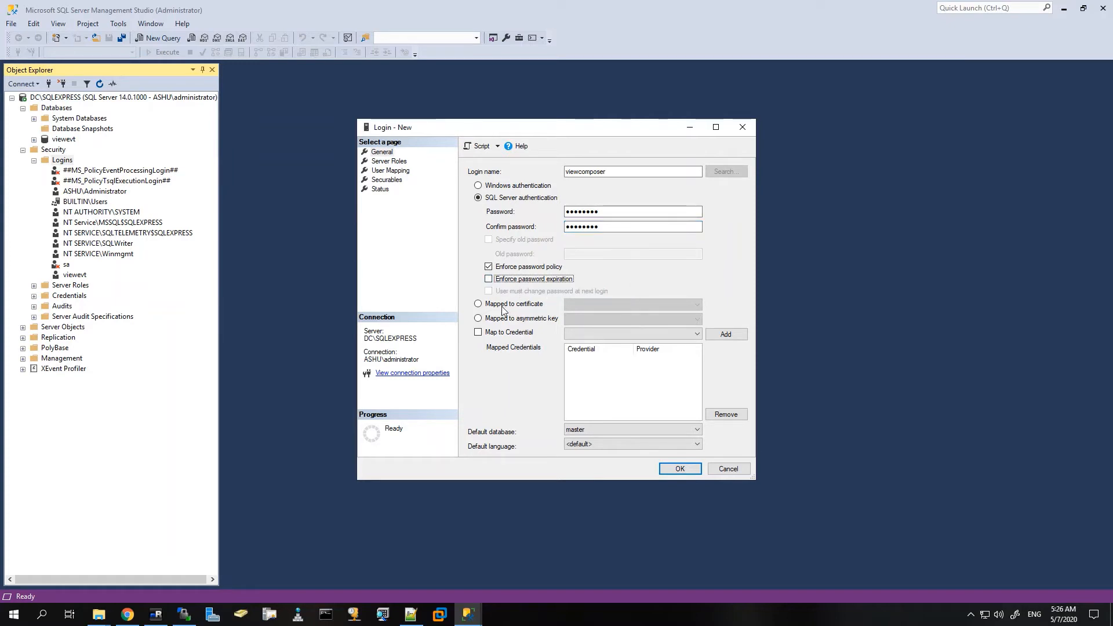
pyautogui.click(671, 469)
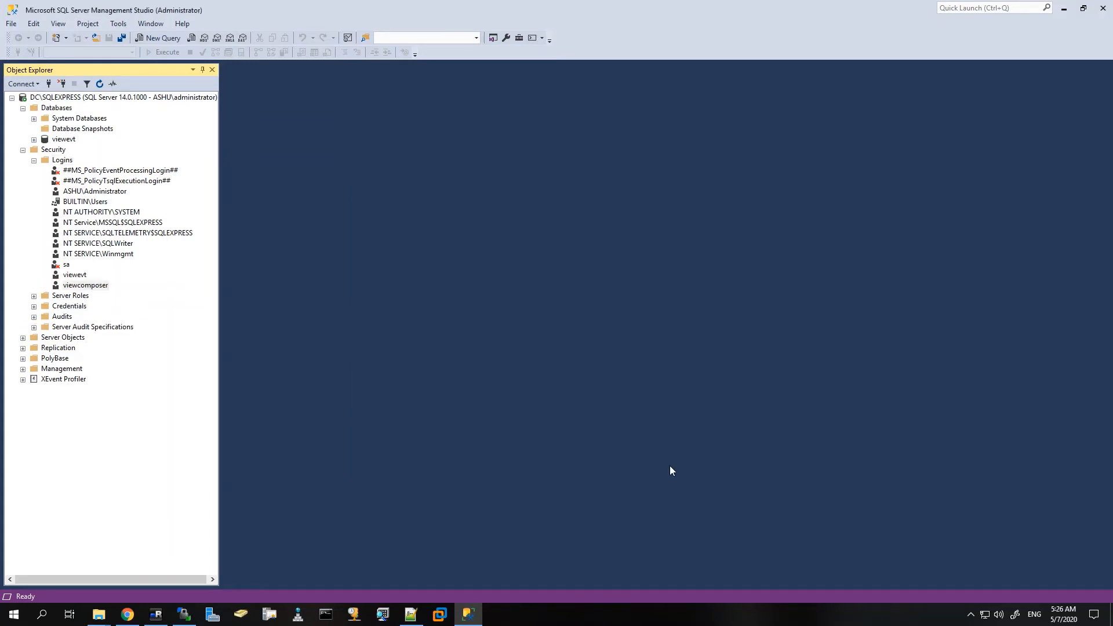
# Step: Create the viewcomposer database with the viewcomposer login as its owner
pyautogui.rightClick(48, 109)
pyautogui.click(73, 118)
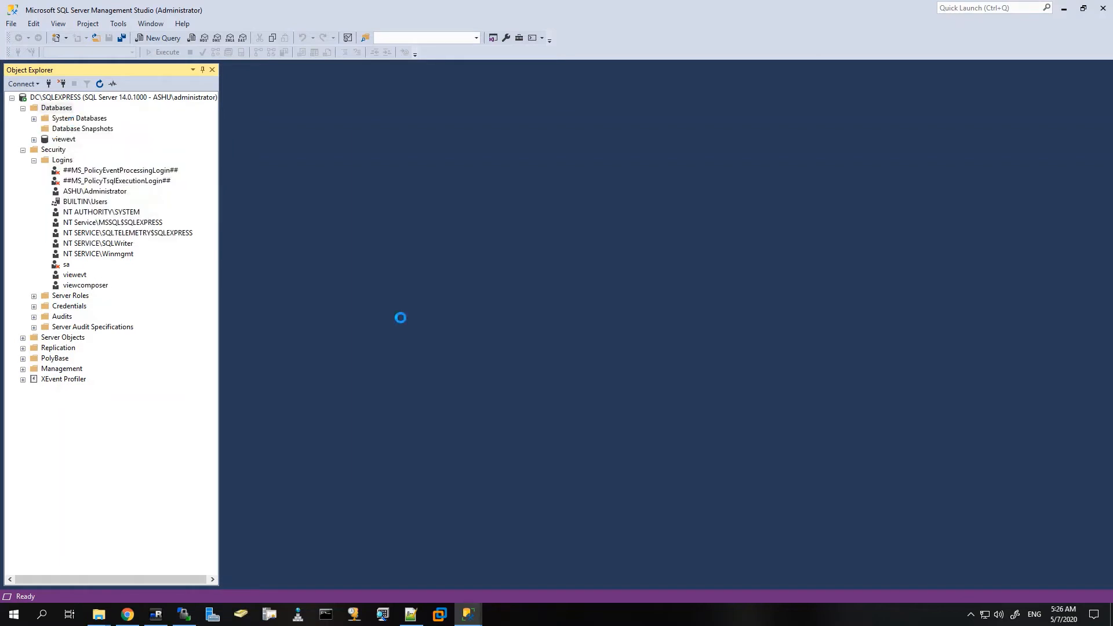
pyautogui.write('vi')
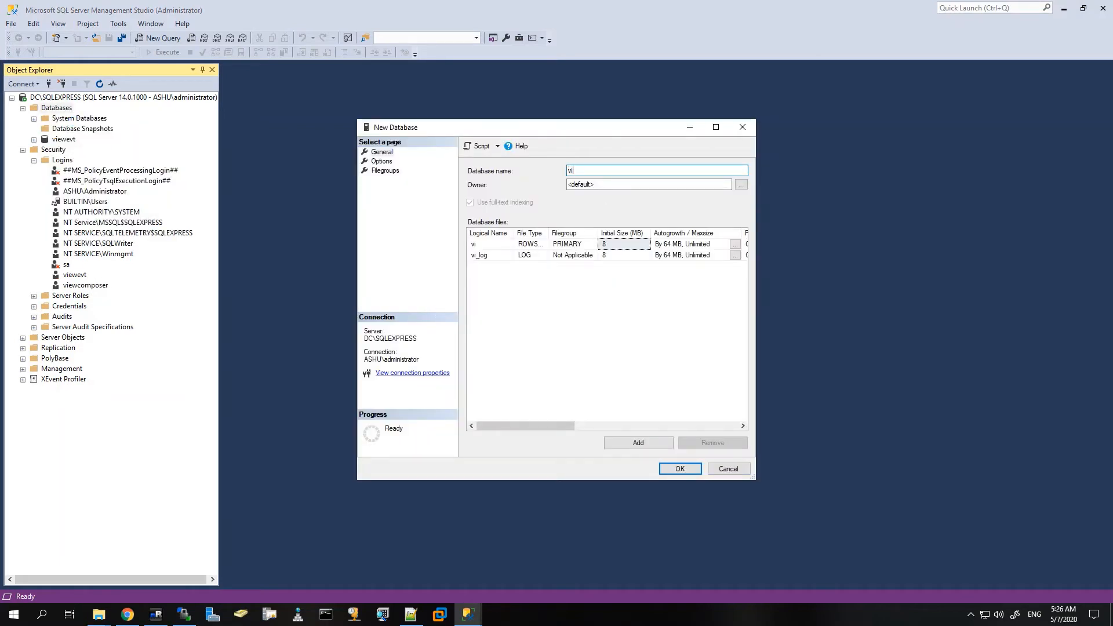
pyautogui.write('ewcomposer')
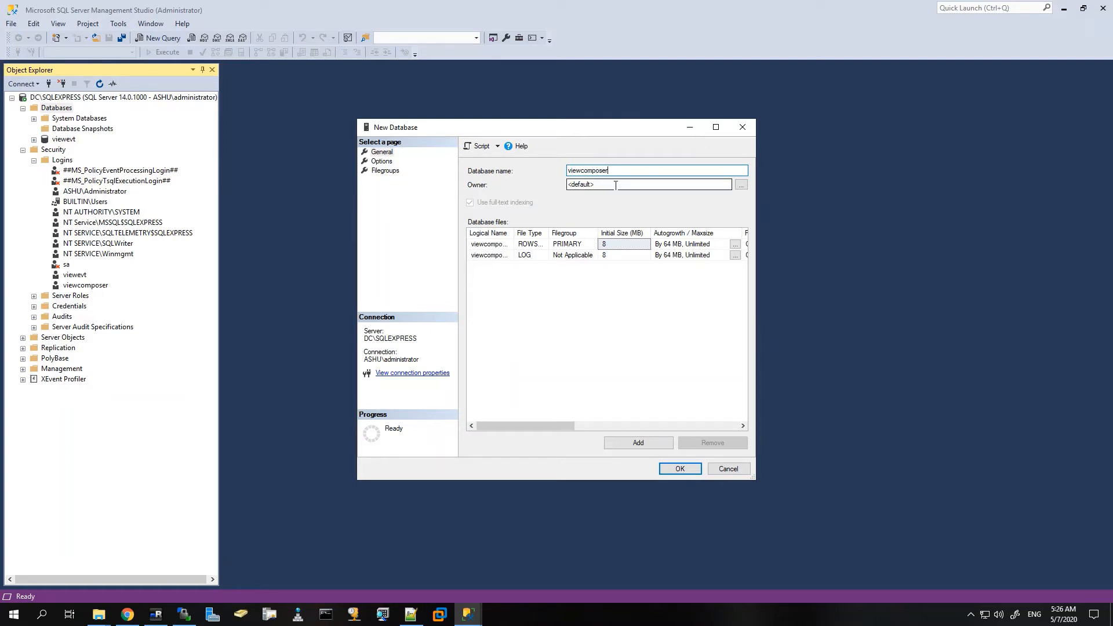
pyautogui.press('Tab')
pyautogui.click(740, 184)
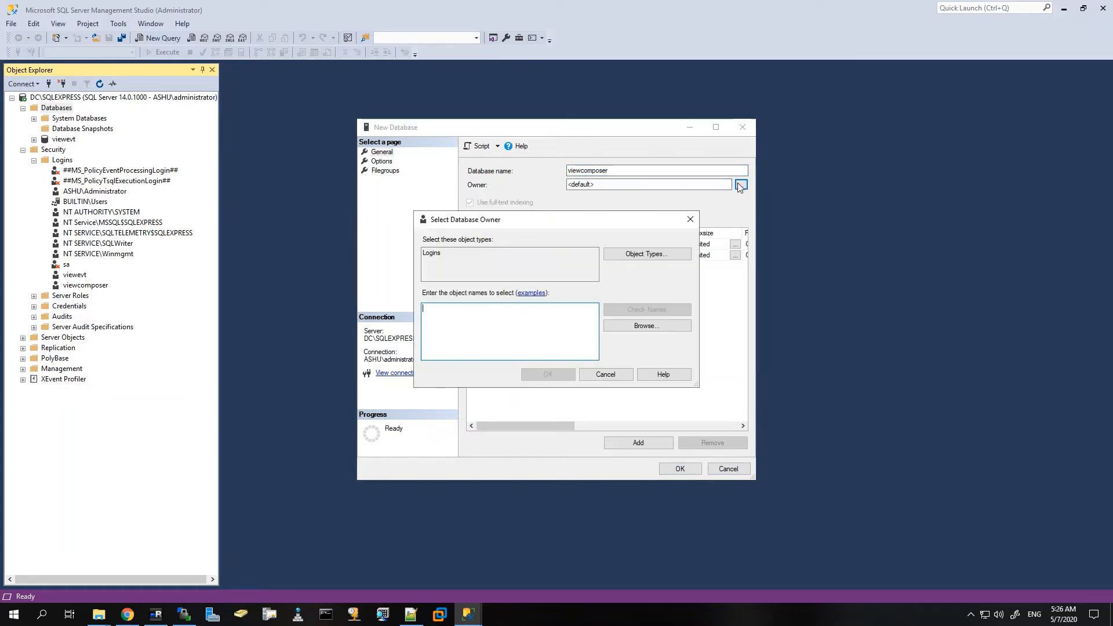
pyautogui.click(633, 329)
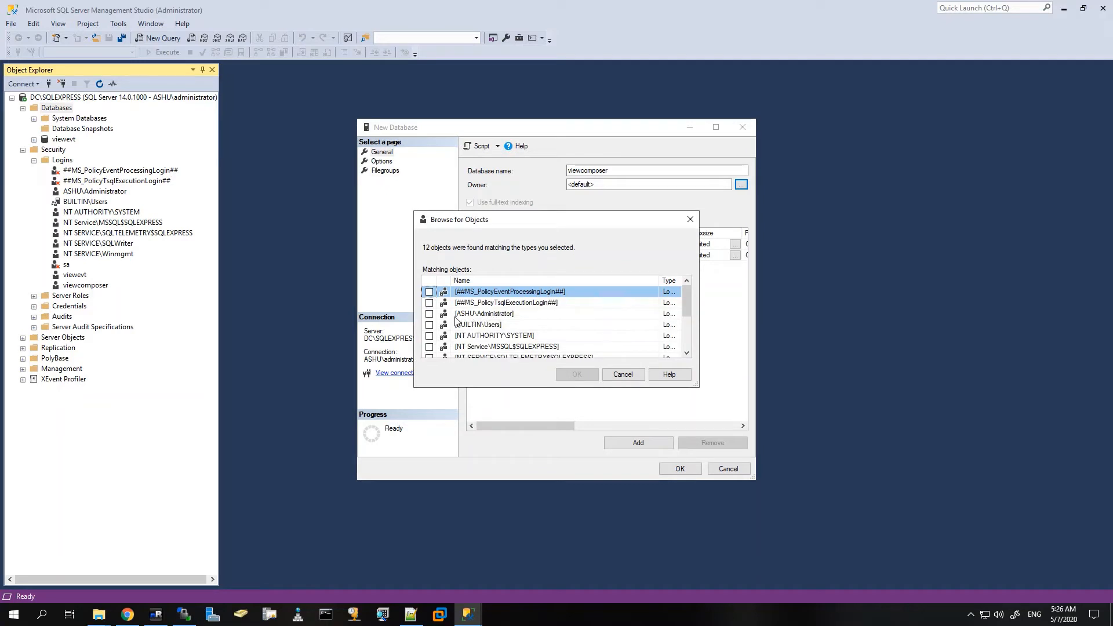
pyautogui.scroll(-1, 455, 319)
pyautogui.scroll(-1, 456, 334)
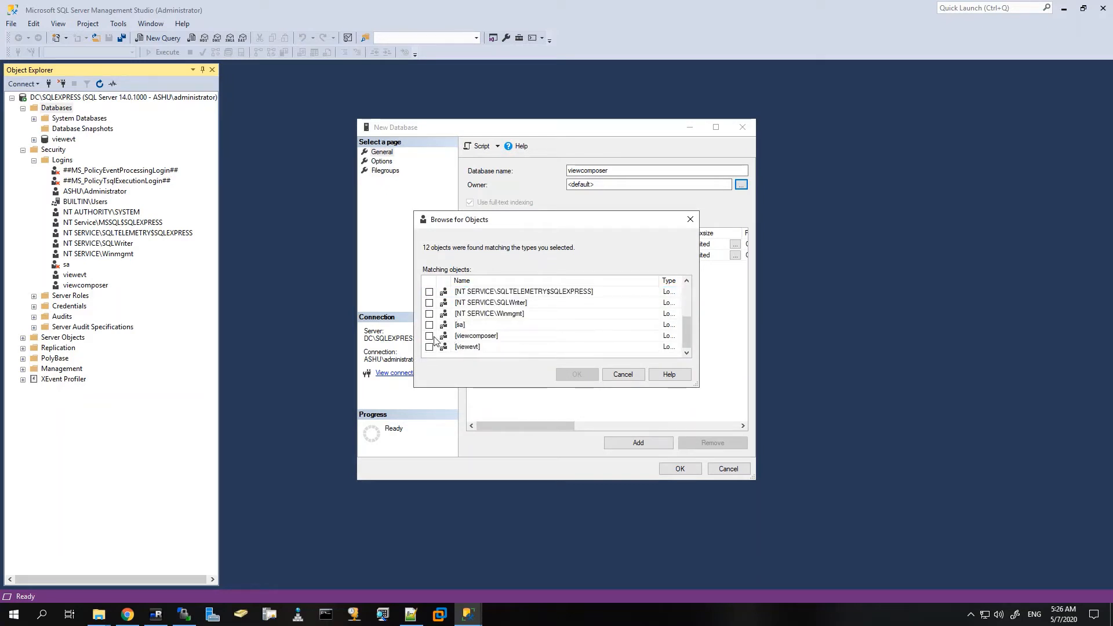
pyautogui.click(429, 336)
pyautogui.click(571, 374)
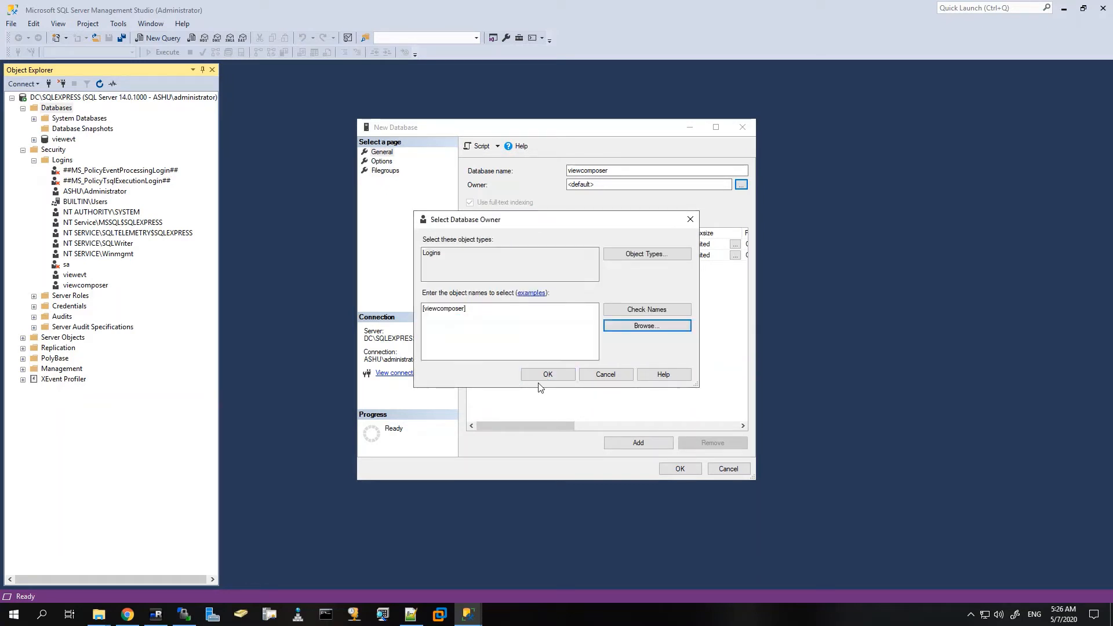
pyautogui.click(544, 378)
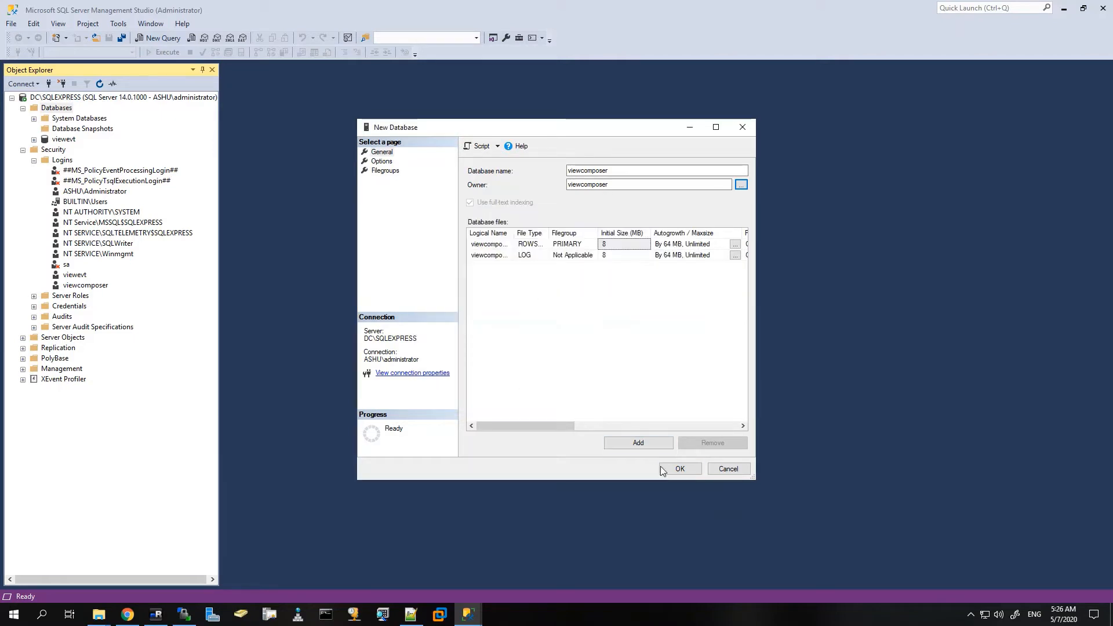
pyautogui.click(675, 470)
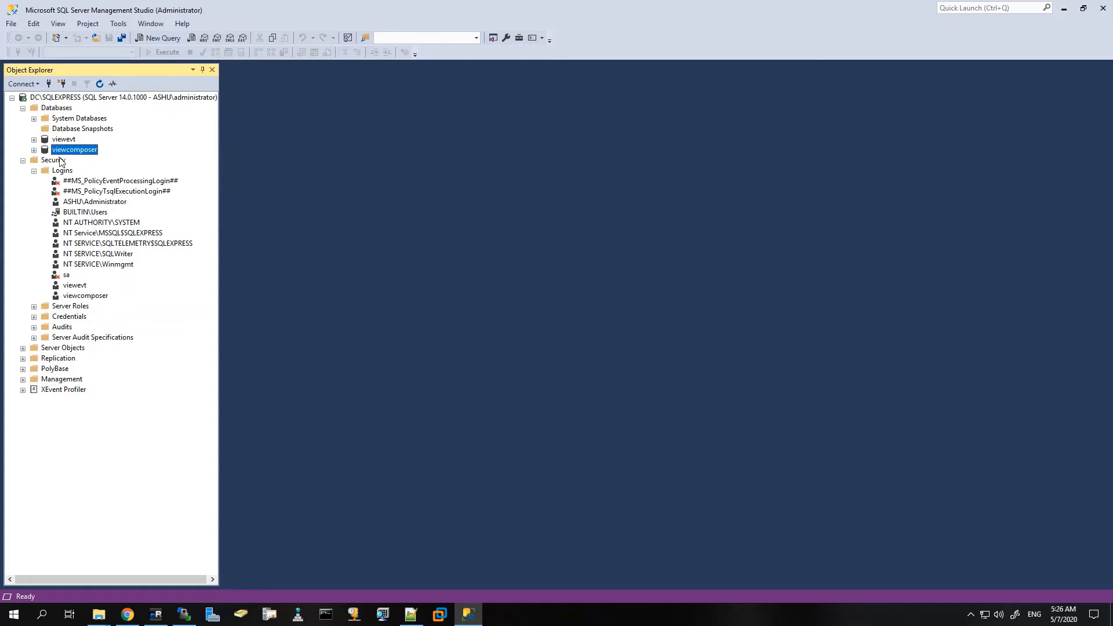
# Step: Expand and collapse the viewcomposer database node, then minimize Management Studio
pyautogui.click(34, 150)
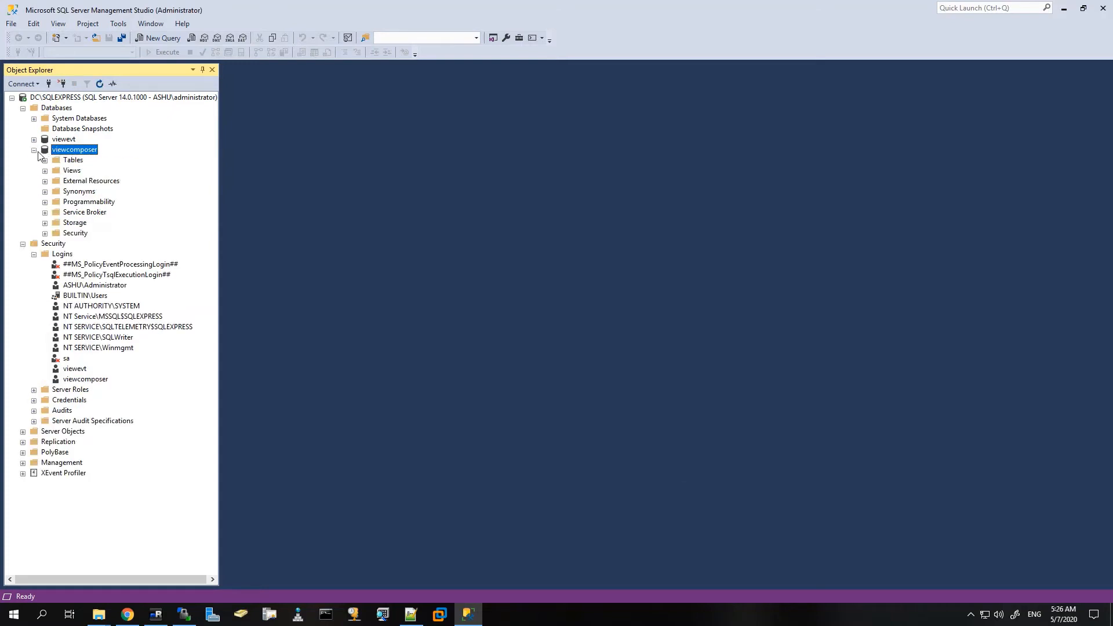
pyautogui.click(33, 150)
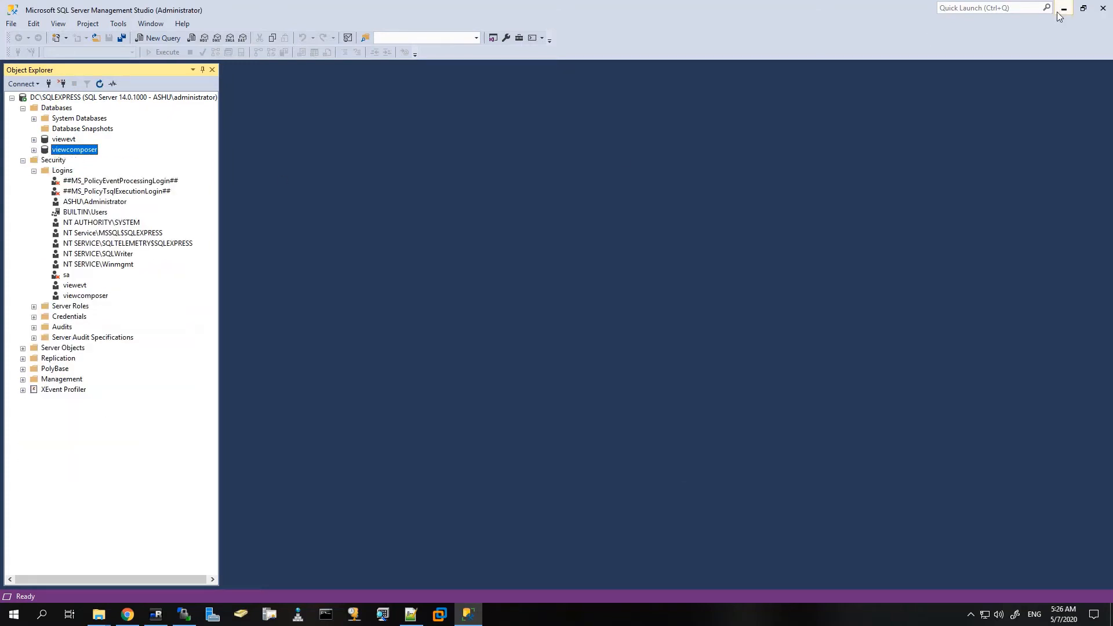
pyautogui.click(1063, 9)
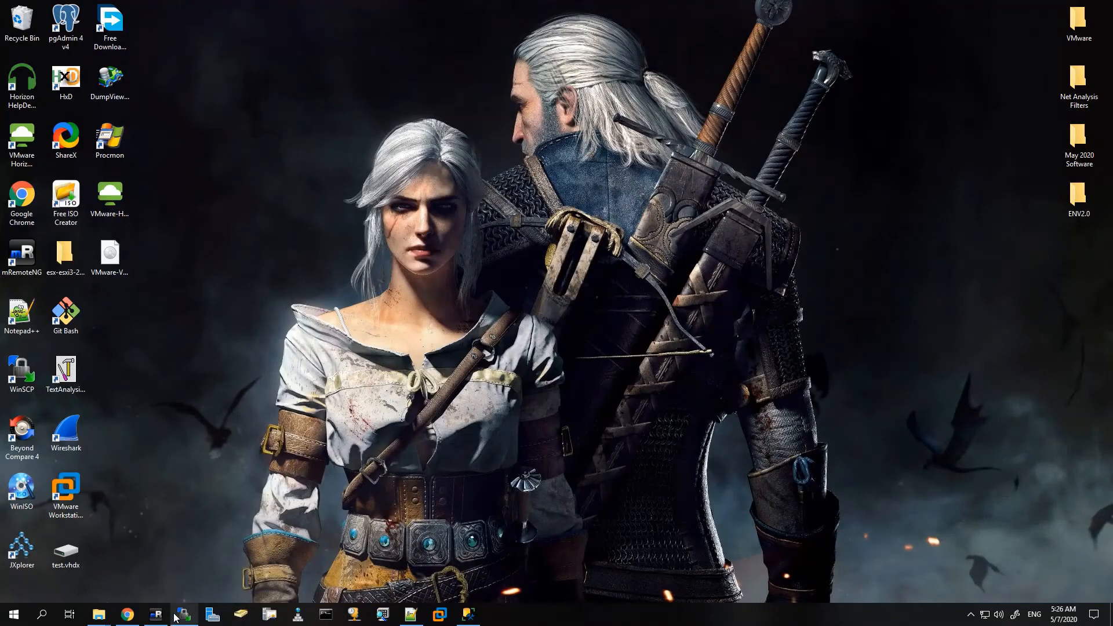
# Step: Add a SQL Server system DSN named View Composer pointing to server dc.ashu.com
pyautogui.click(156, 614)
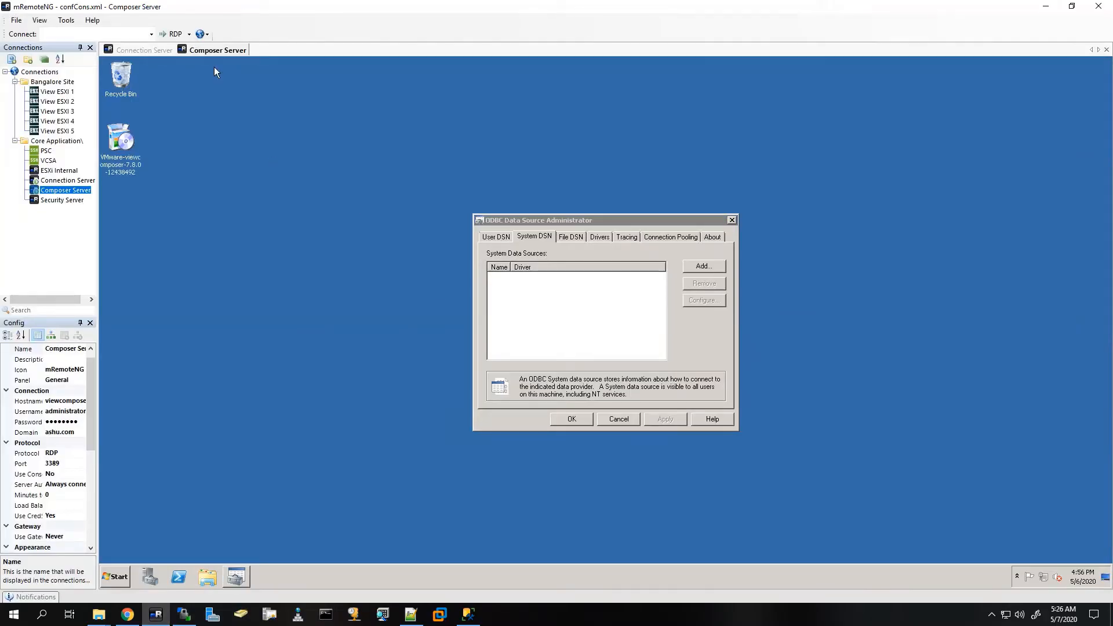
pyautogui.click(525, 236)
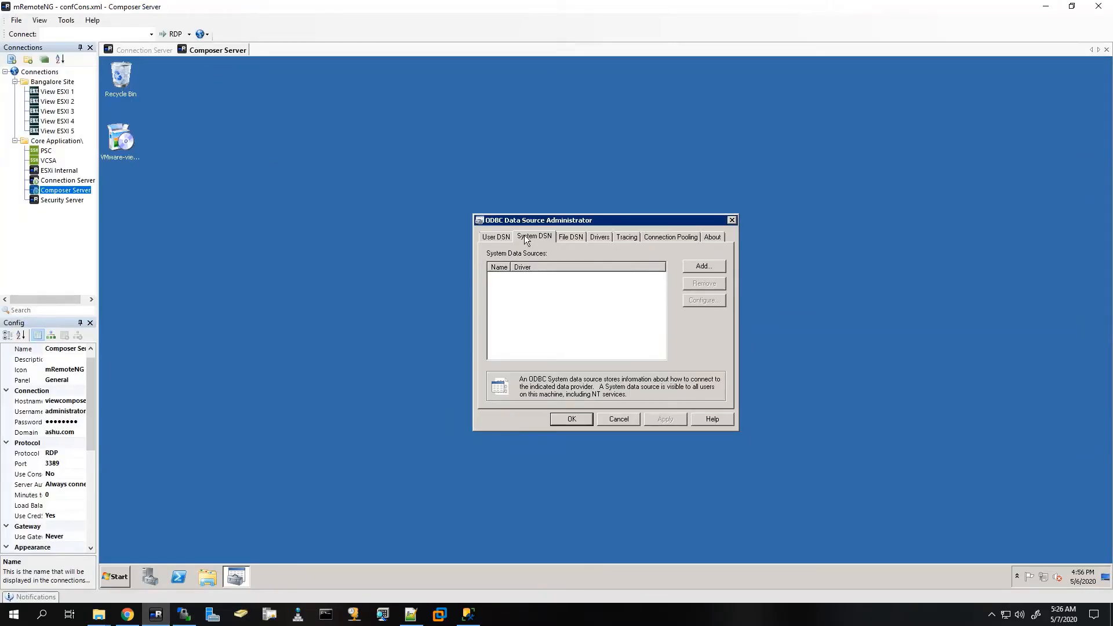
pyautogui.click(712, 270)
pyautogui.click(663, 408)
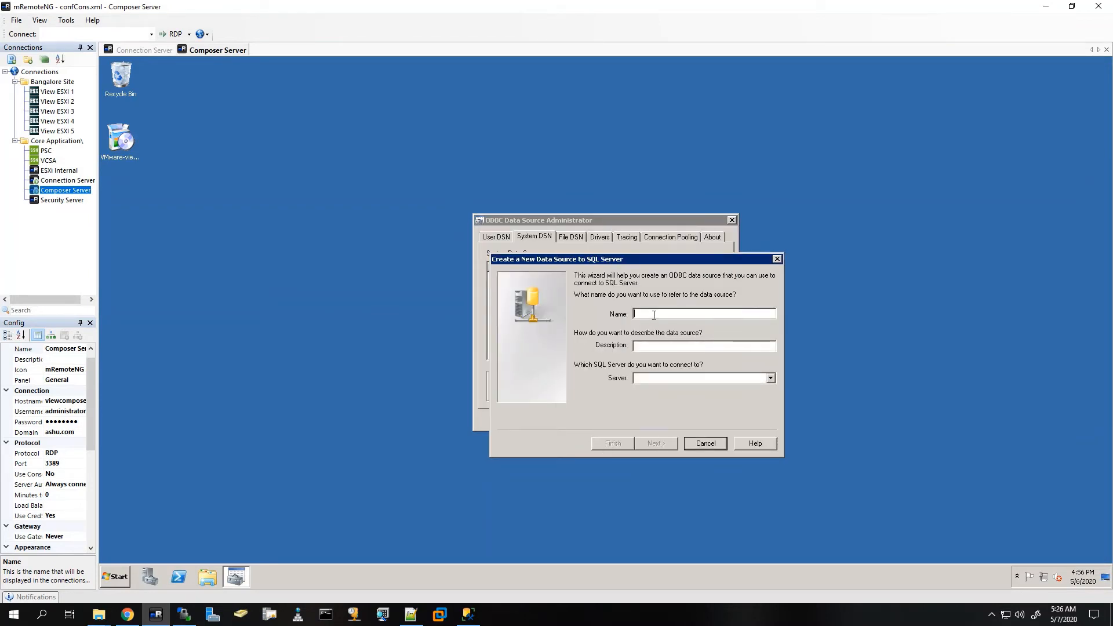
pyautogui.write('View COm')
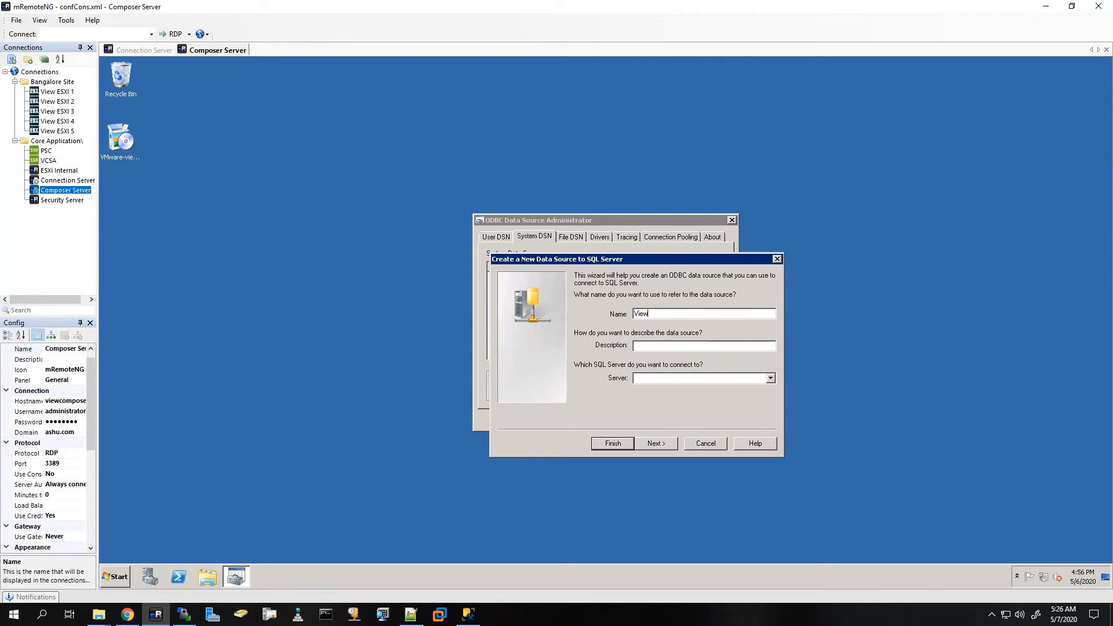
pyautogui.press('BackSpace')
pyautogui.press('BackSpace')
pyautogui.write('om')
pyautogui.click(646, 447)
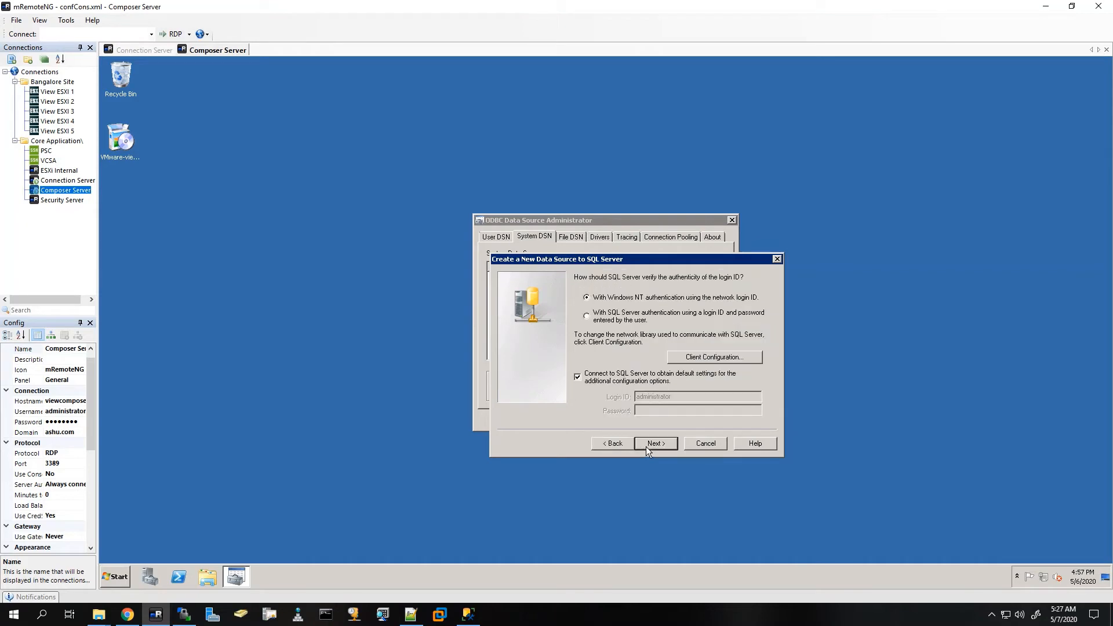
# Step: Give the DSN SQL Server authentication with the viewcomposer login and viewcomposer as default database
pyautogui.click(594, 315)
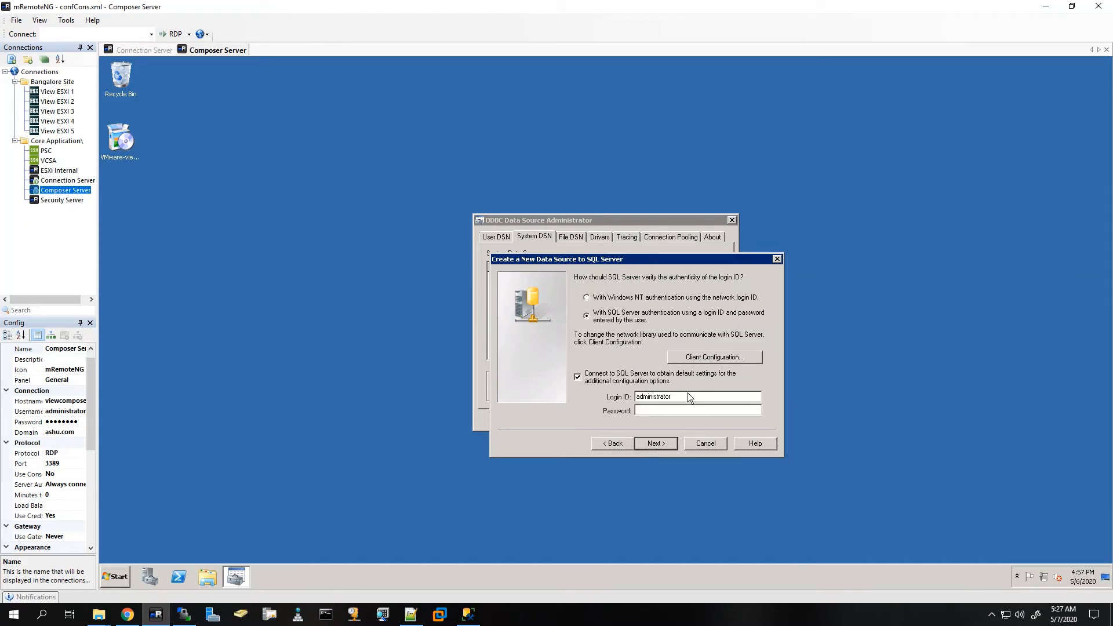
pyautogui.moveTo(688, 393); pyautogui.dragTo(558, 389)
pyautogui.write('viewcomposer')
pyautogui.click(650, 443)
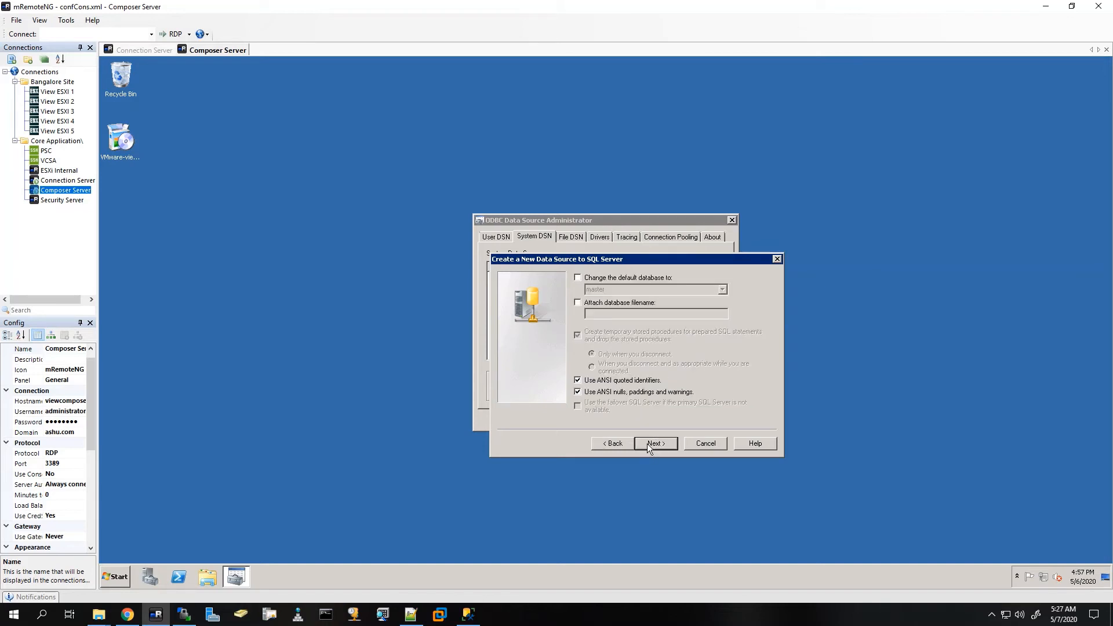
pyautogui.click(578, 277)
pyautogui.click(644, 288)
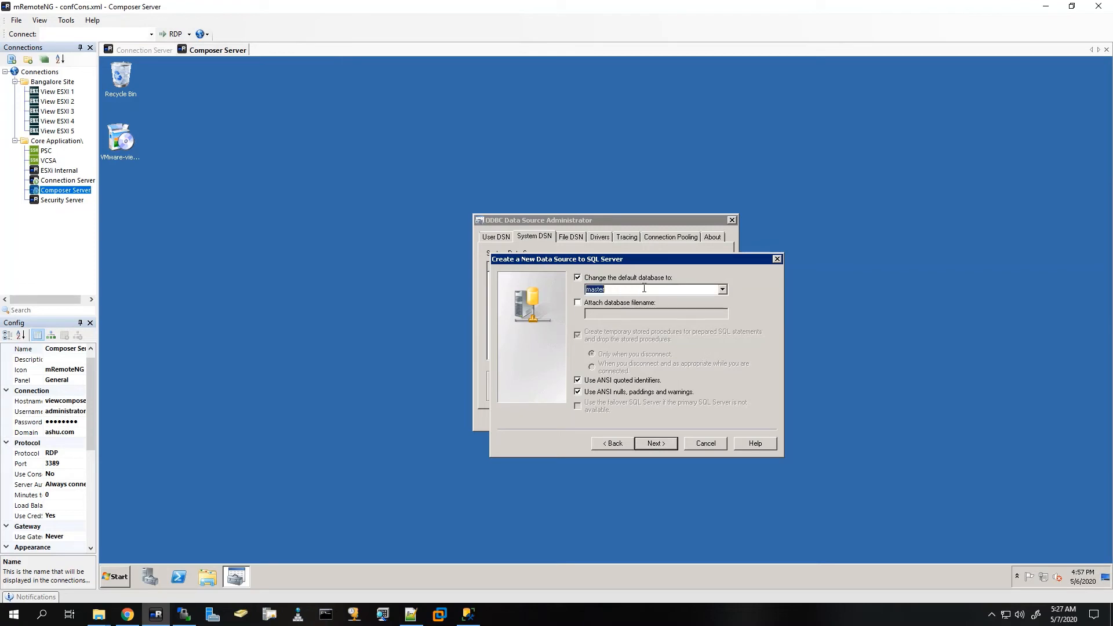
pyautogui.click(723, 289)
pyautogui.click(608, 322)
pyautogui.click(655, 443)
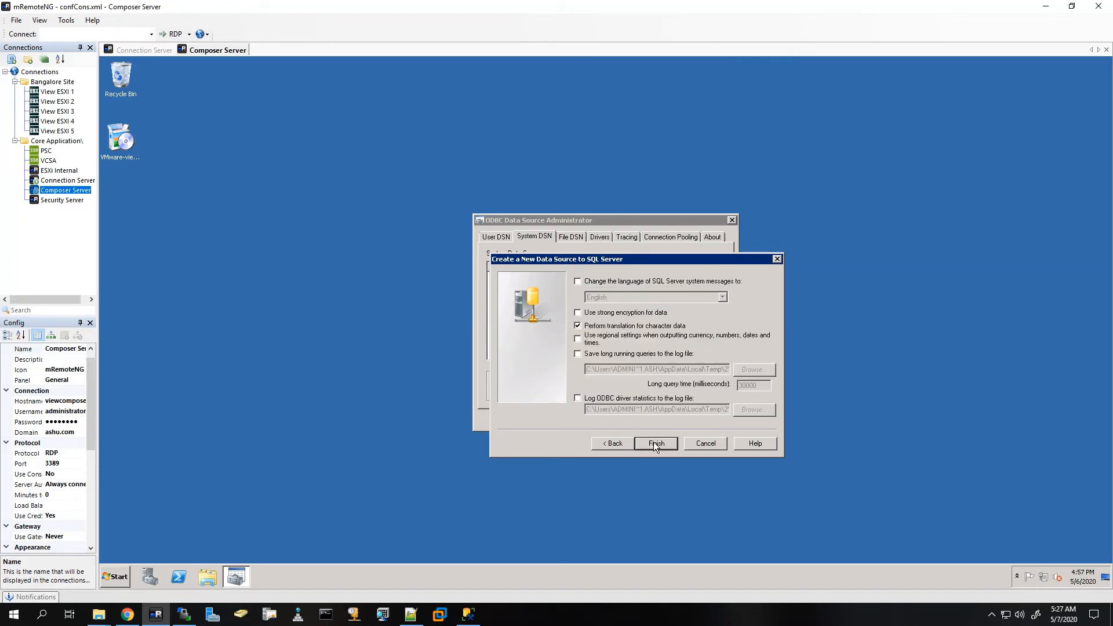
pyautogui.click(654, 444)
# Step: Test the View Composer data source successfully, save it, and close the ODBC administrator
pyautogui.click(584, 450)
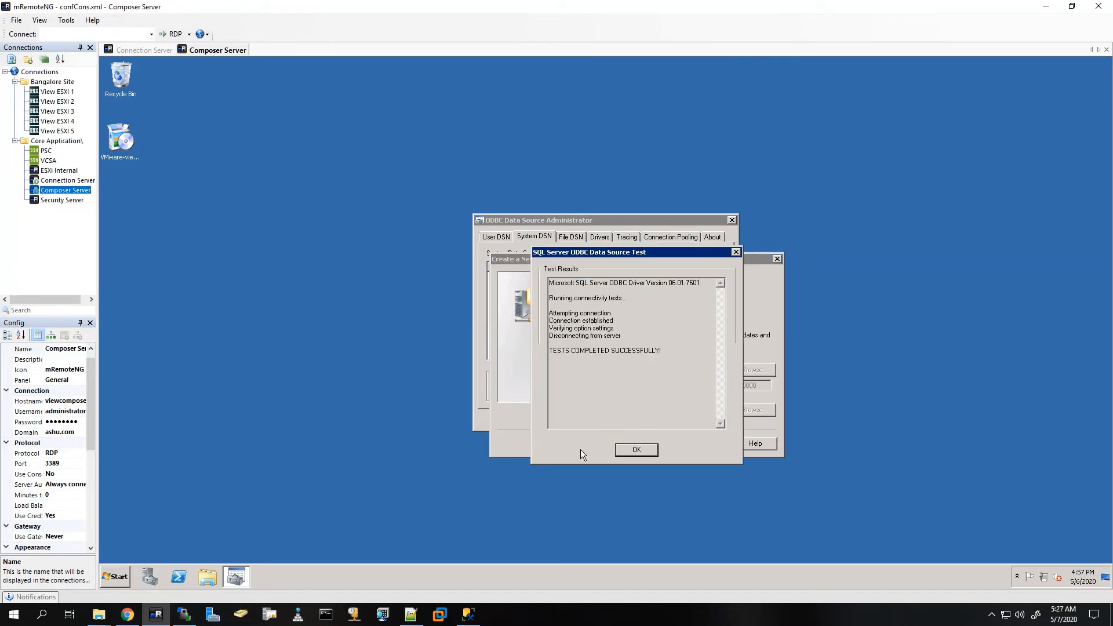
pyautogui.moveTo(571, 349); pyautogui.dragTo(678, 349)
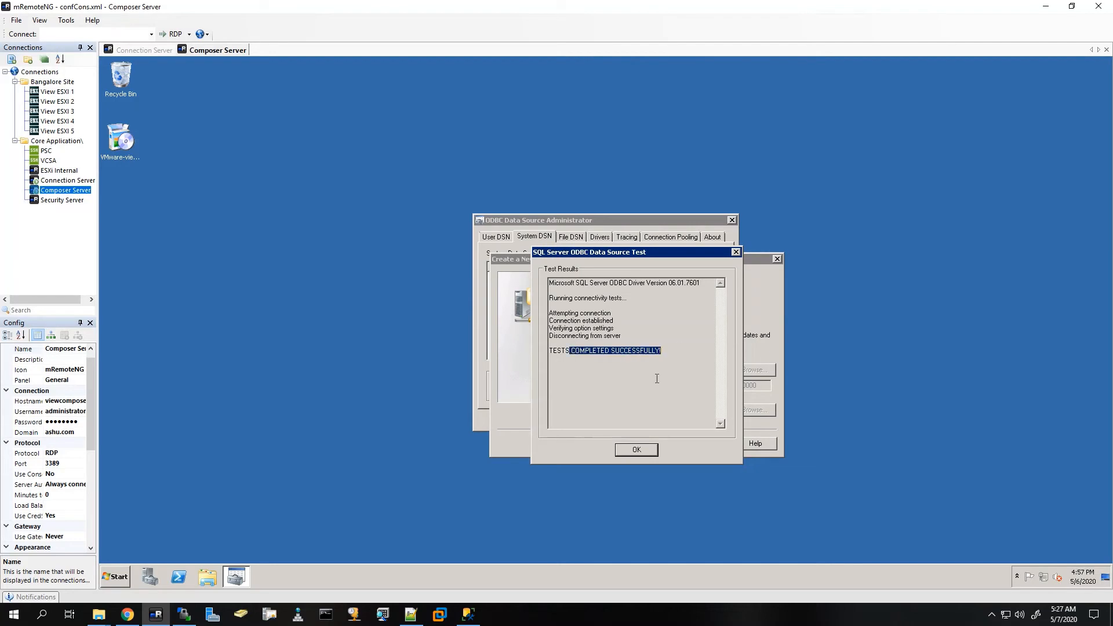
pyautogui.click(634, 451)
pyautogui.click(676, 451)
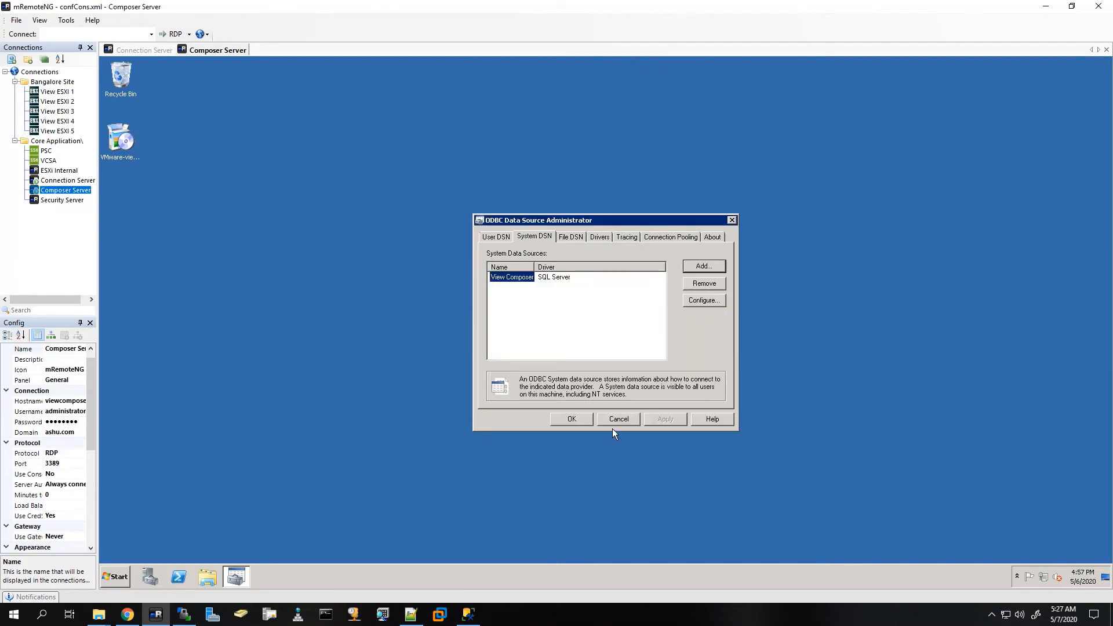
pyautogui.click(572, 419)
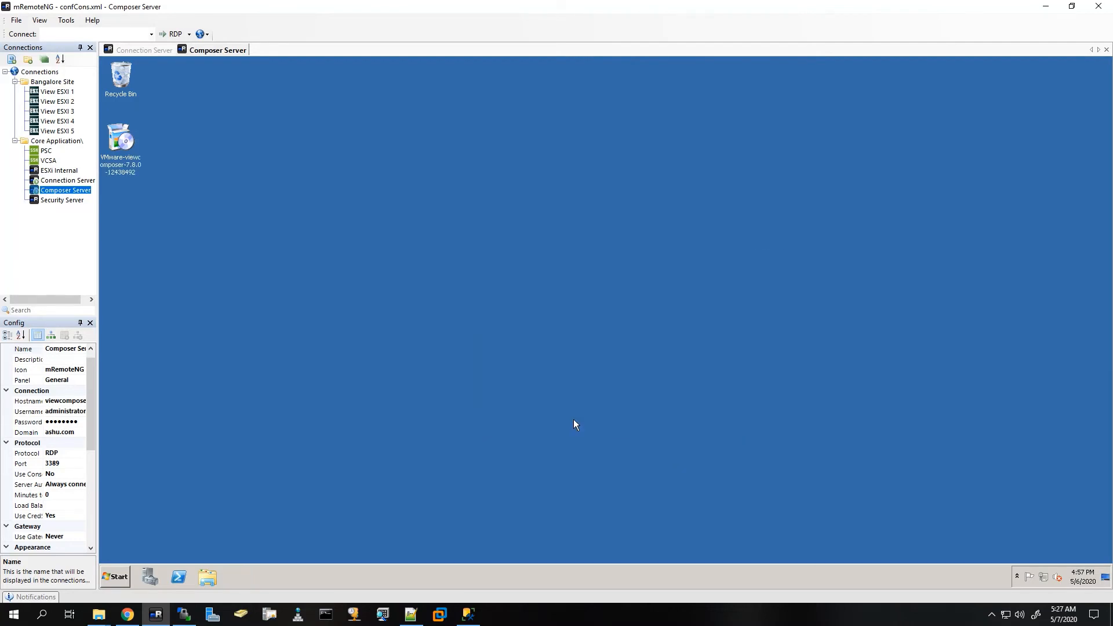
# Step: Run the Composer installer, accept the license, and keep C:\Program Files (x86)\VMware\VMware View Composer\
pyautogui.doubleClick(128, 137)
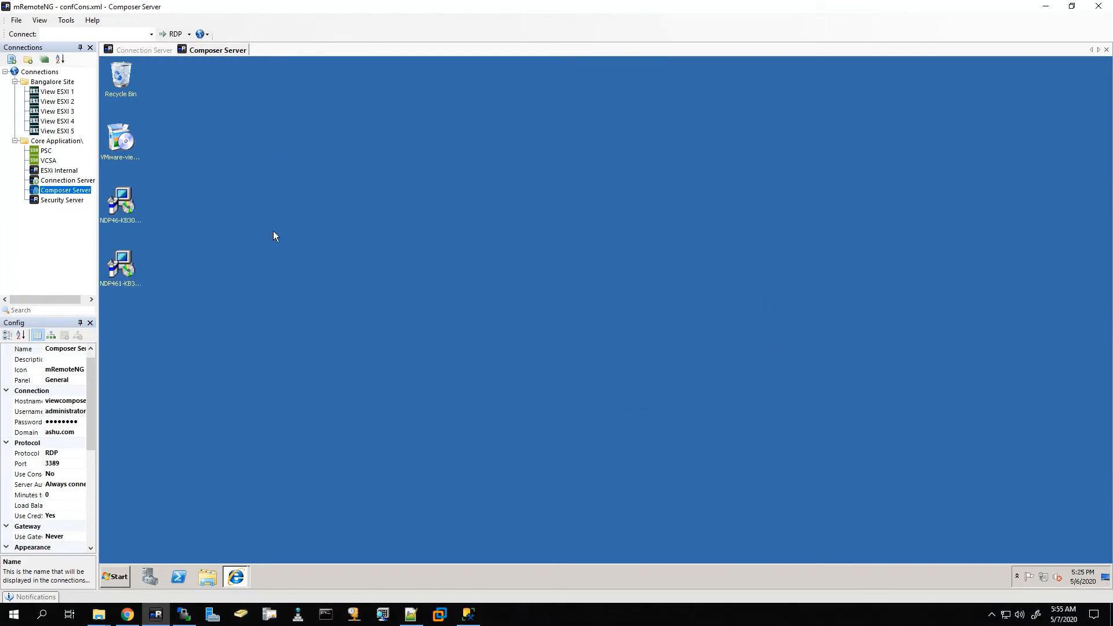
pyautogui.doubleClick(119, 134)
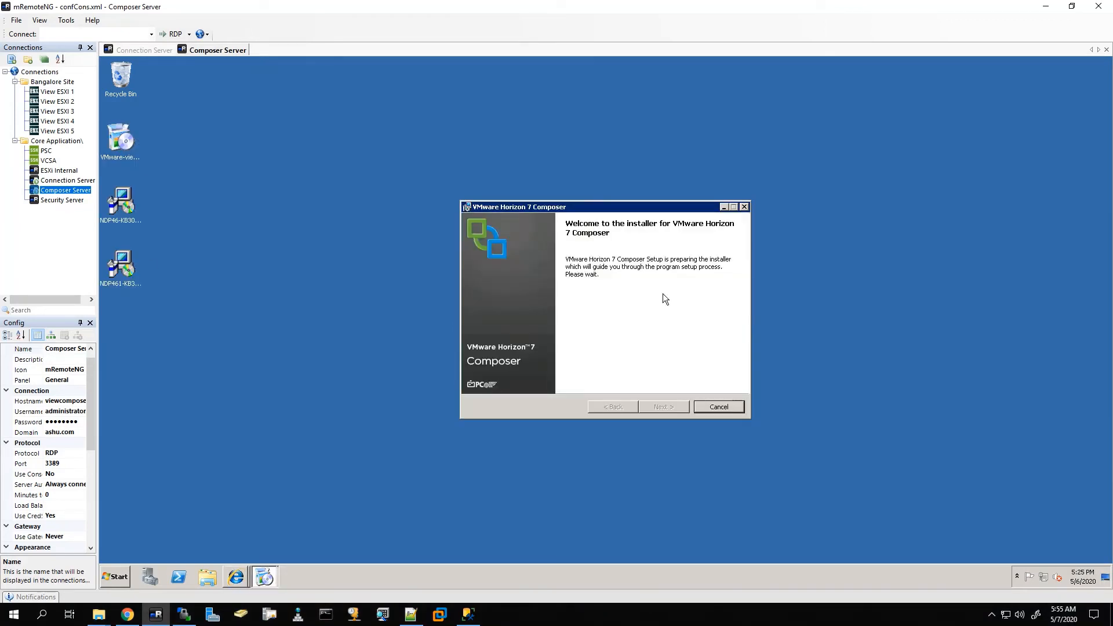
pyautogui.click(661, 406)
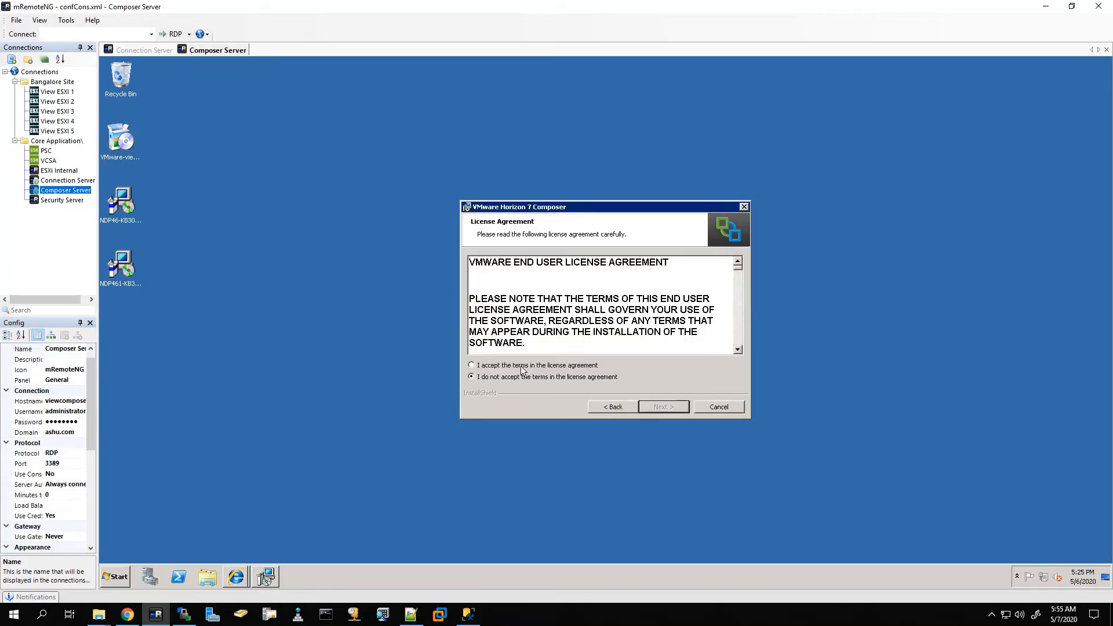
pyautogui.click(522, 366)
pyautogui.click(668, 407)
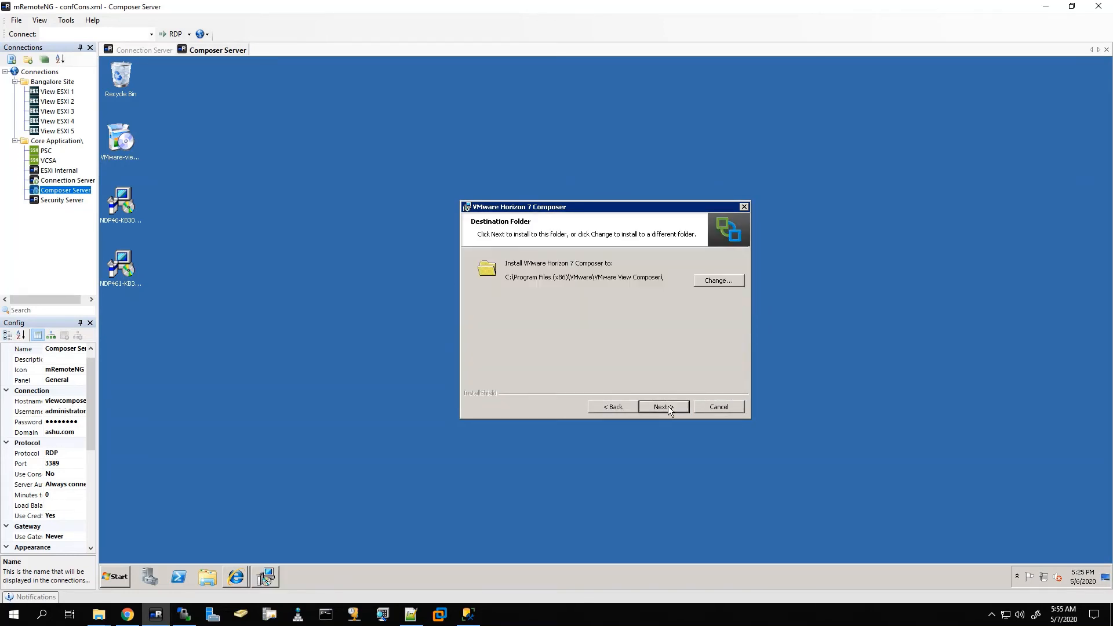
pyautogui.click(668, 406)
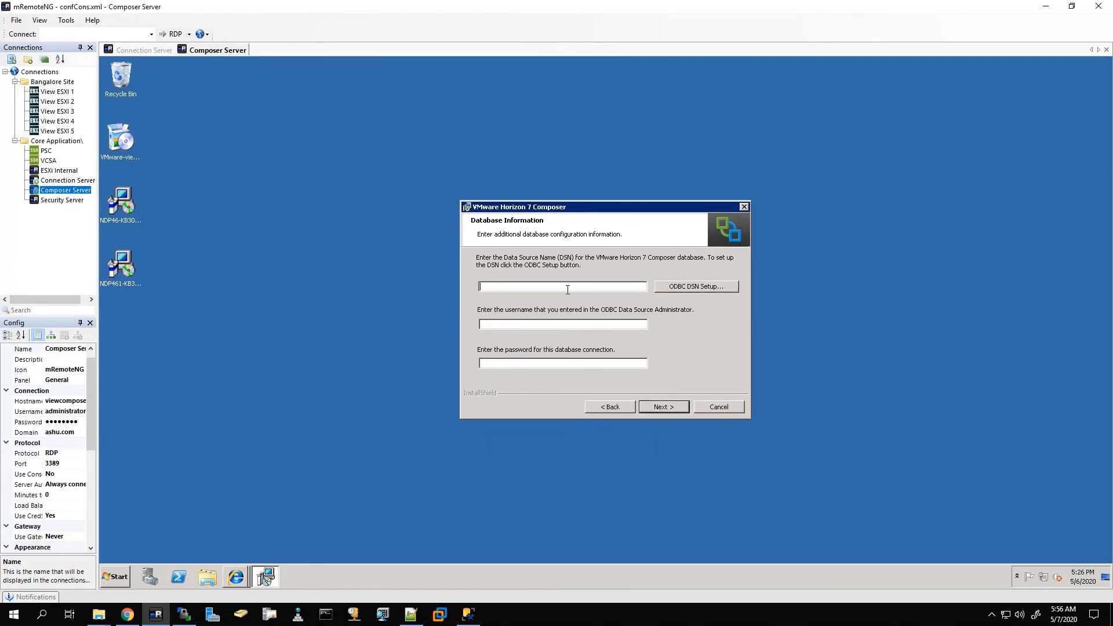
# Step: Install Composer using DSN View Composer and login viewcomposer with default ports, then restart the server
pyautogui.write('View Composer')
pyautogui.write('view')
pyautogui.write('composer')
pyautogui.click(661, 407)
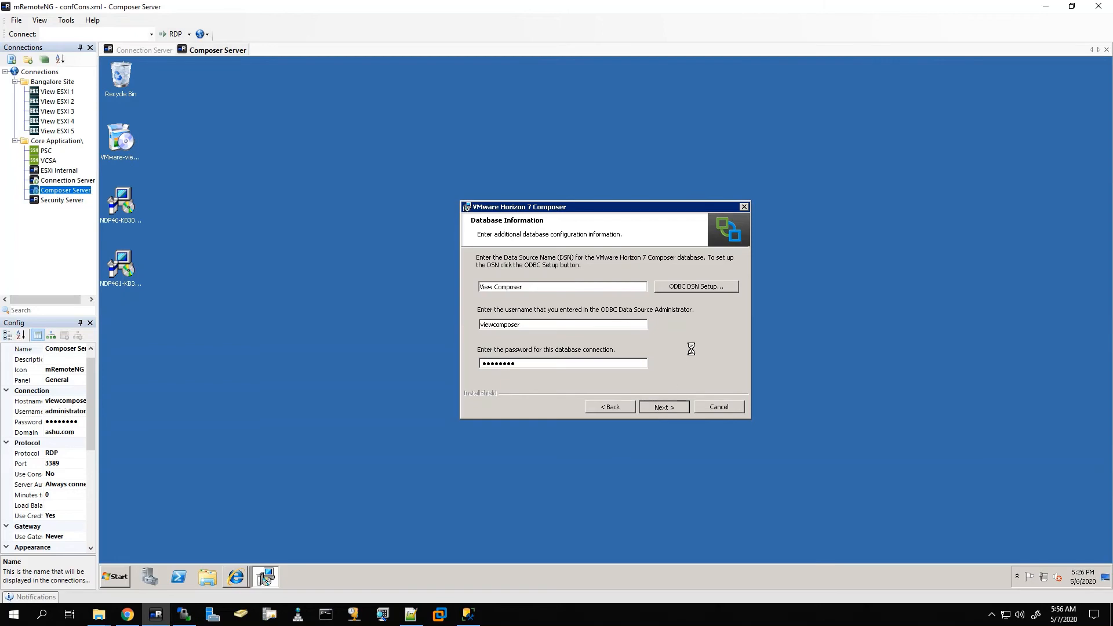
pyautogui.click(659, 408)
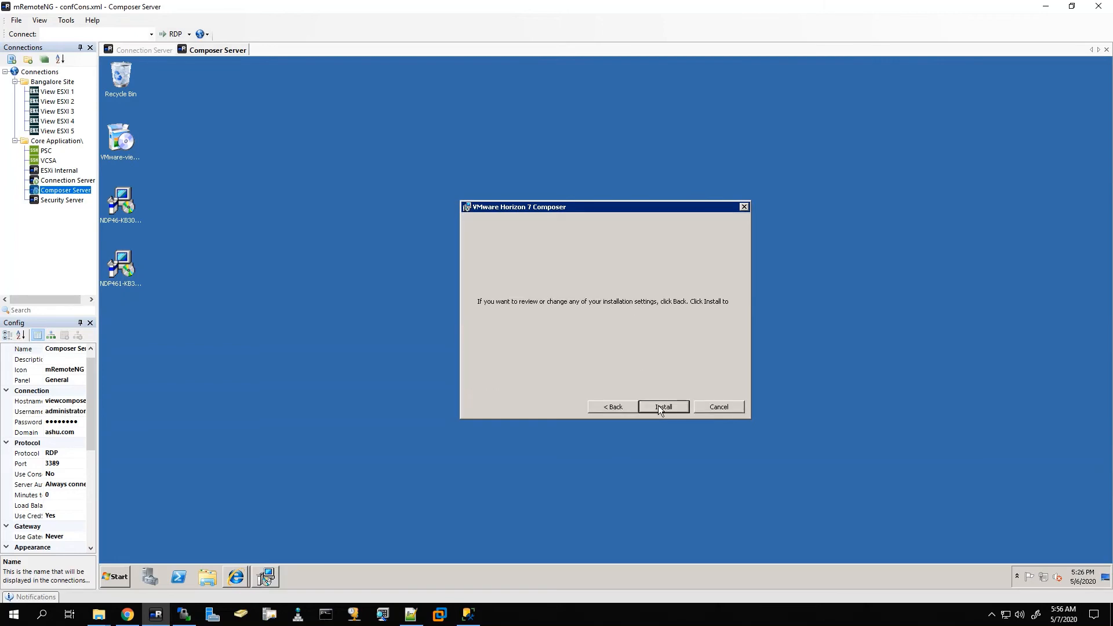
pyautogui.click(654, 408)
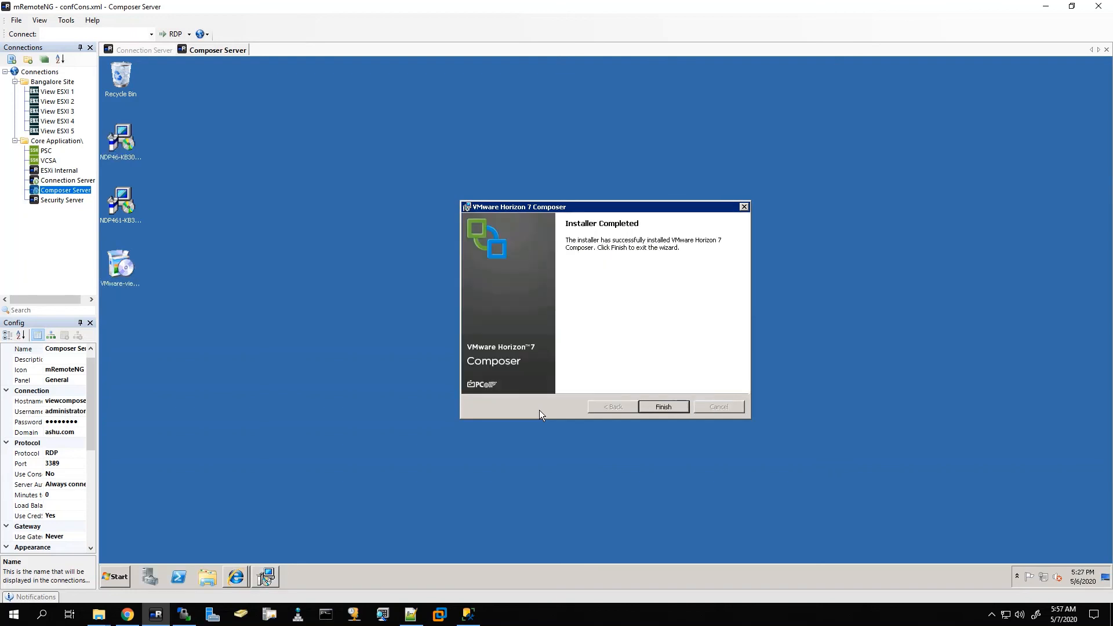
pyautogui.click(664, 407)
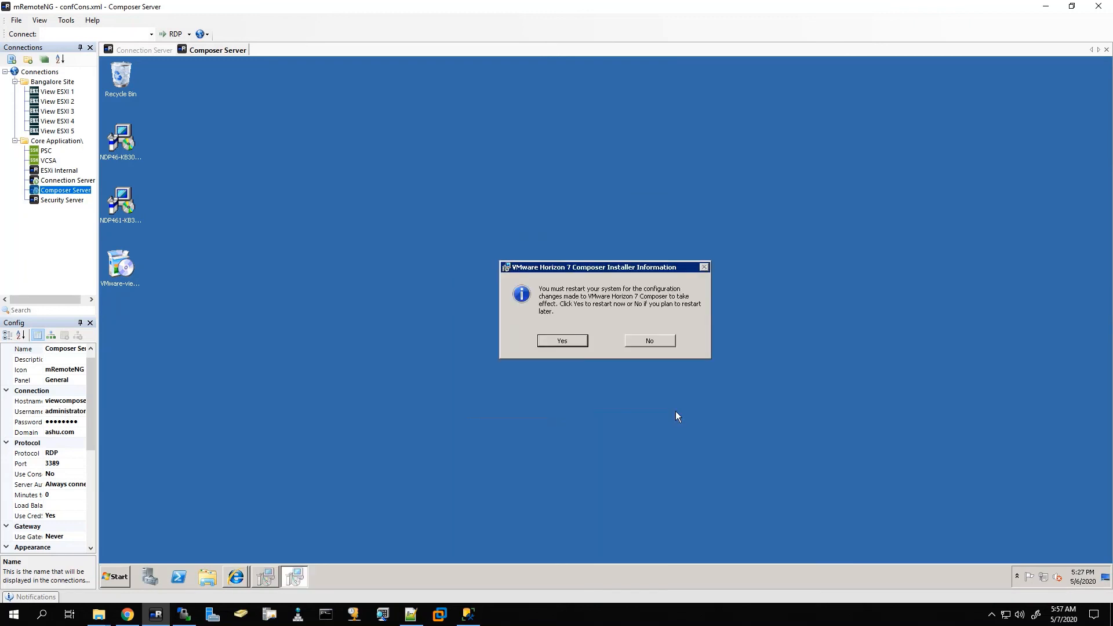
pyautogui.click(566, 344)
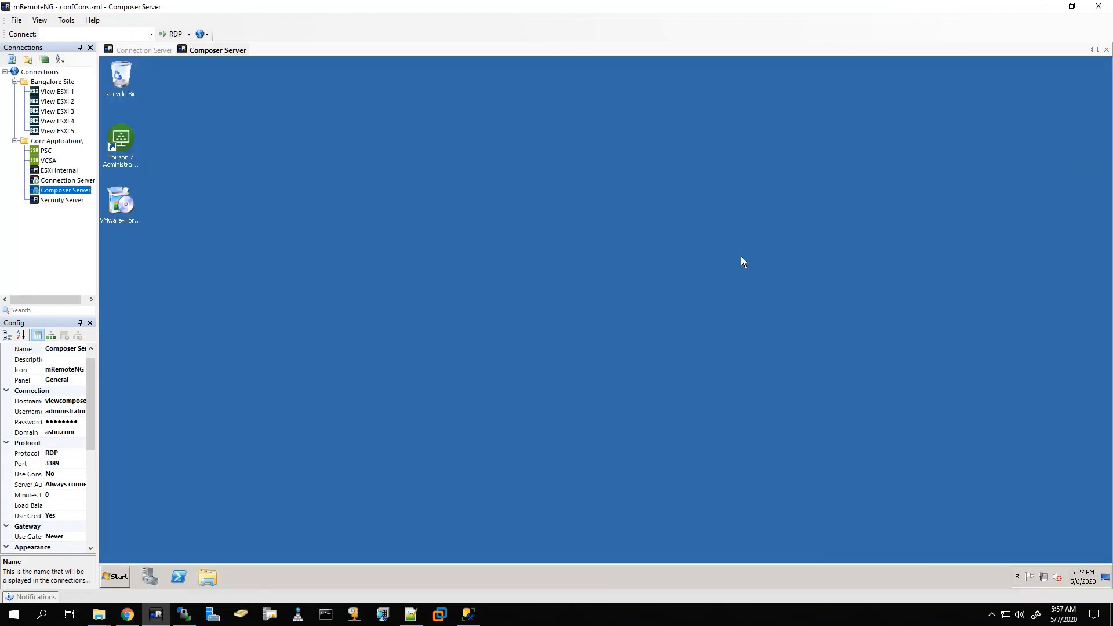
# Step: Sign in to the vSphere Web Client with the saved vCenter credentials
pyautogui.click(127, 614)
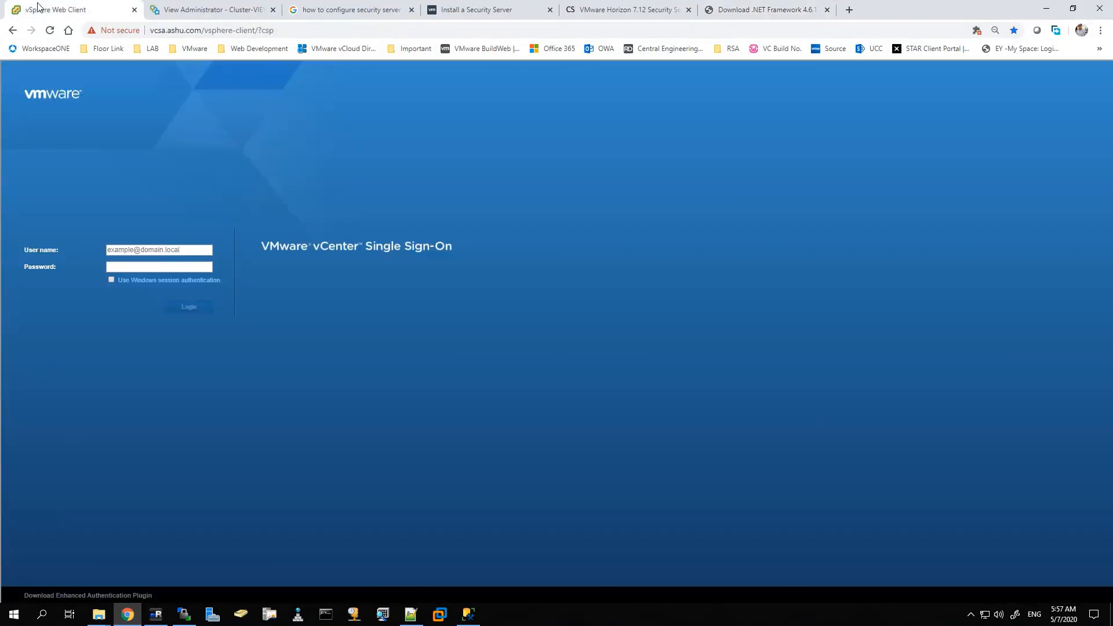
pyautogui.click(156, 249)
pyautogui.click(148, 267)
pyautogui.press('Return')
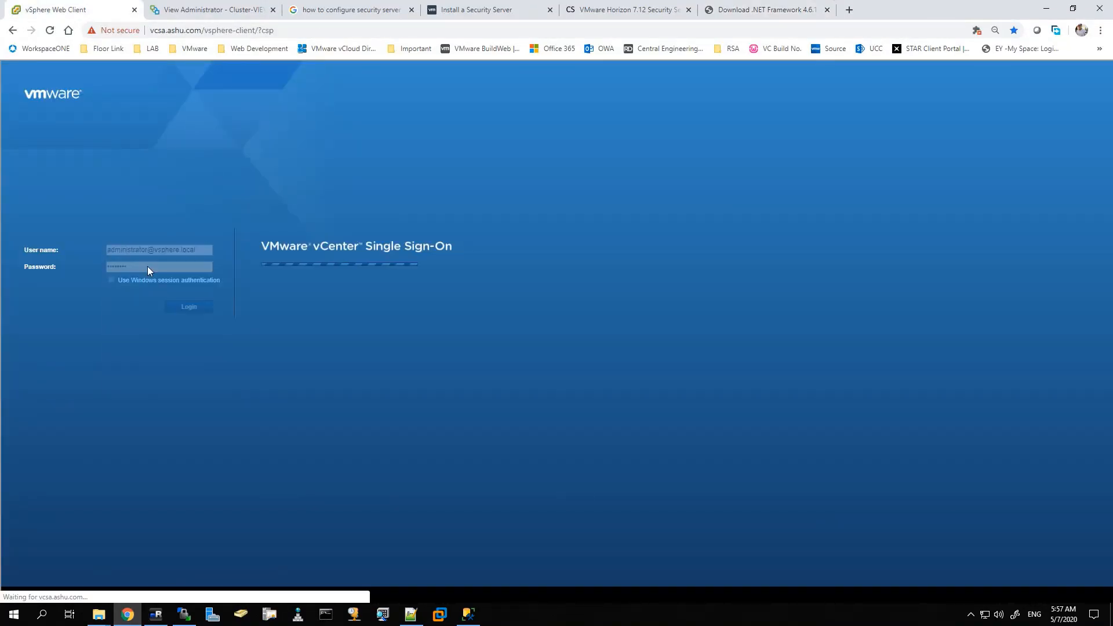